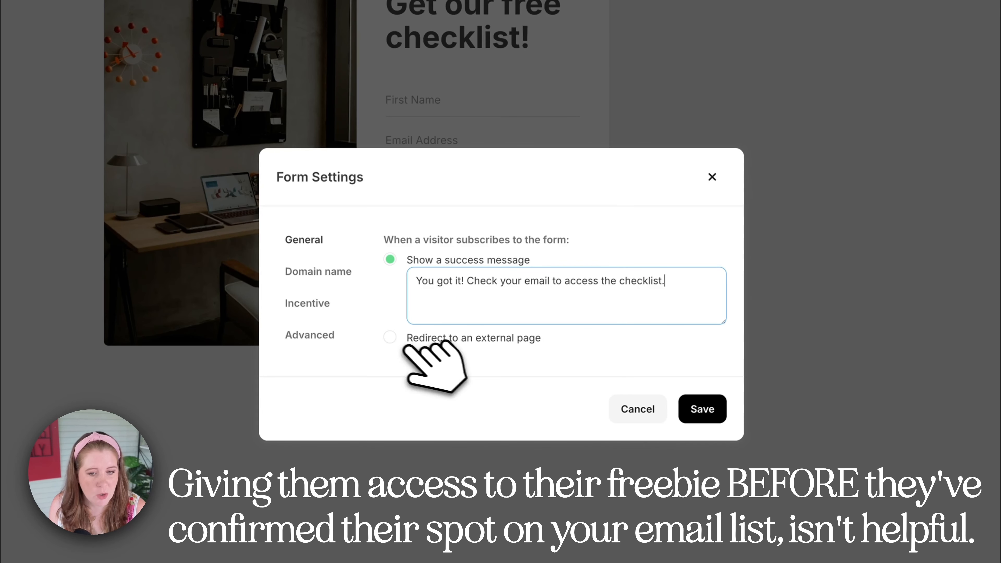
- Try the redirect to an external page, restore the success message option and review the message text
left_click(437, 338)
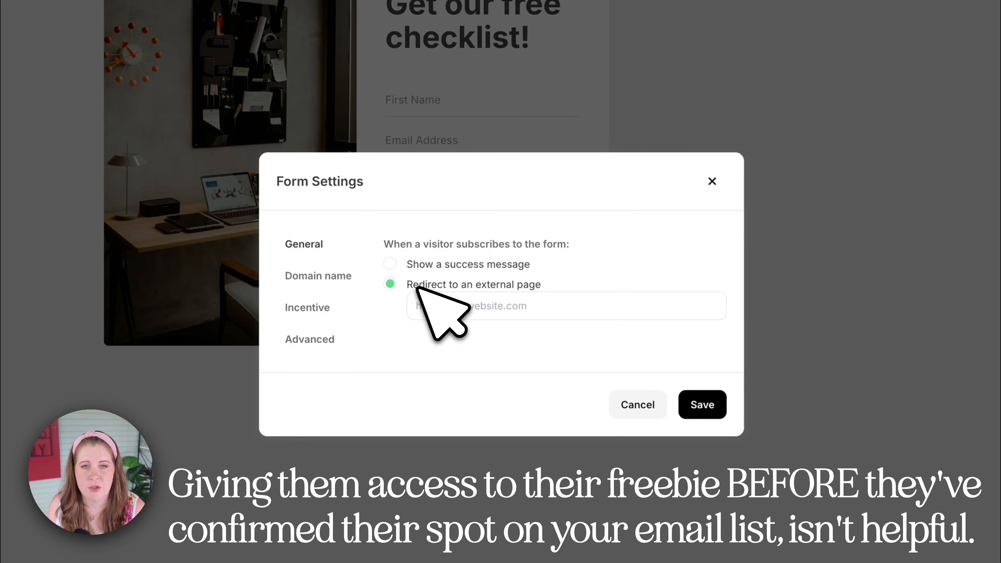
left_click(434, 262)
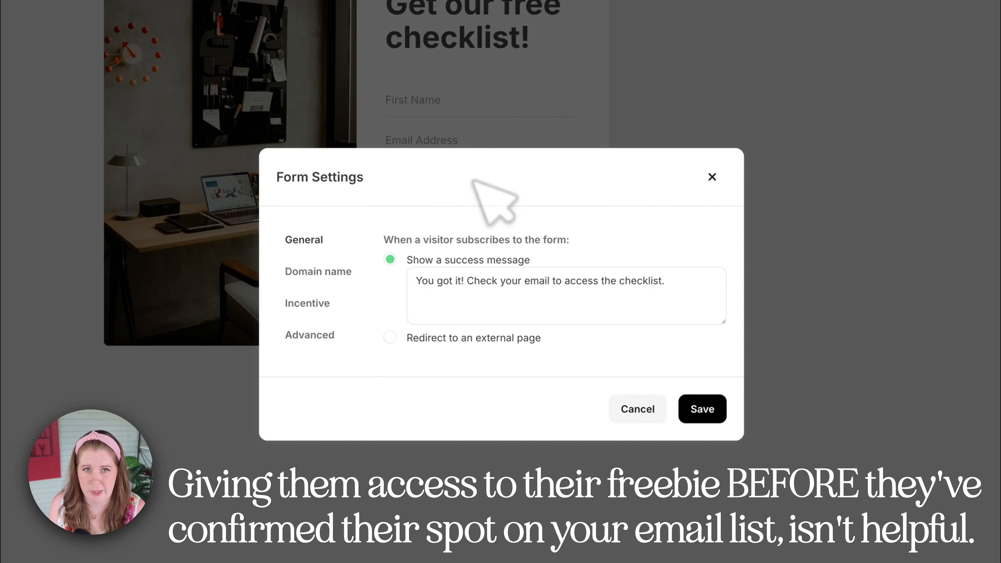
left_click_drag(422, 281, 649, 282)
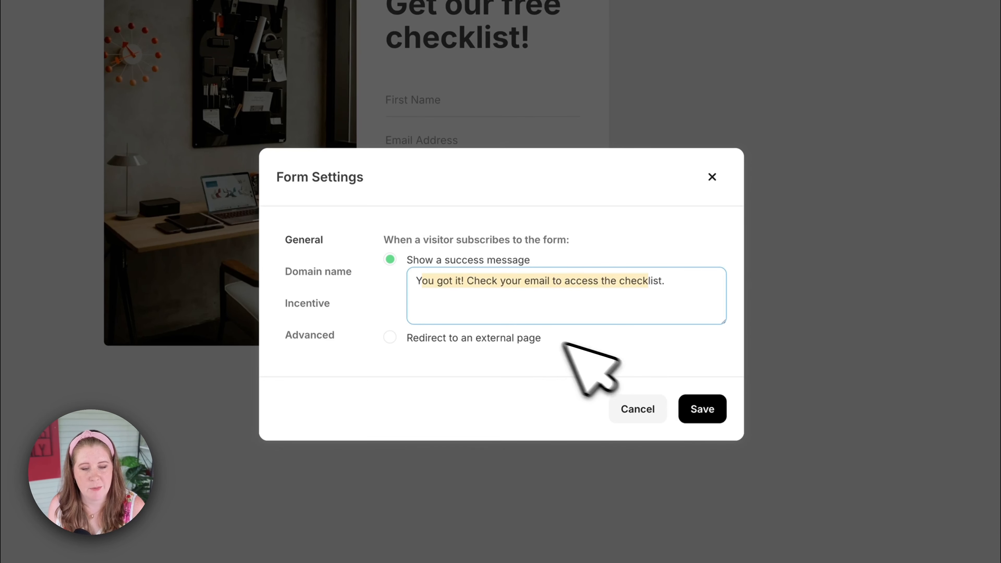
- Check the form's domain name settings and open the incentive email's contents for editing
left_click(317, 271)
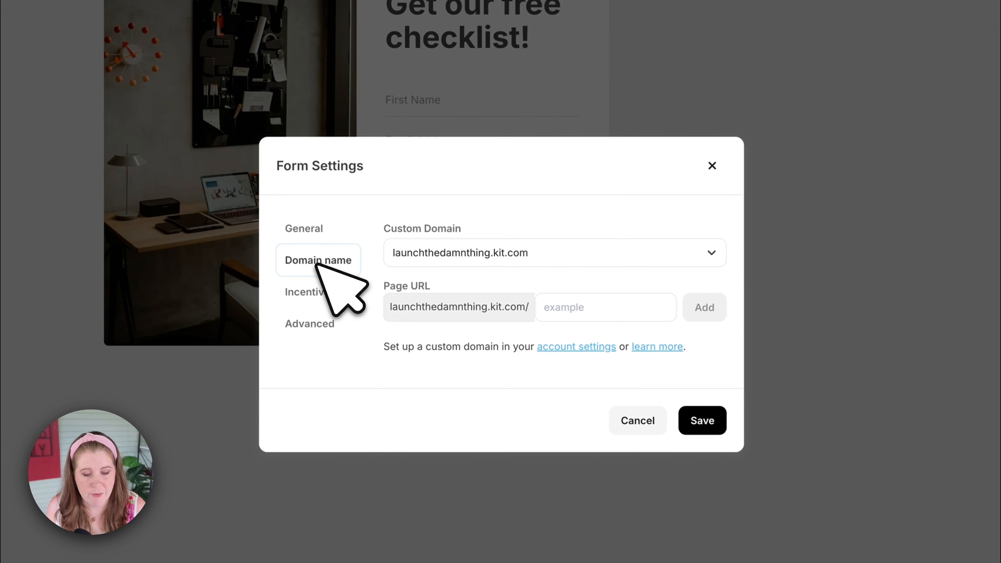
left_click(326, 293)
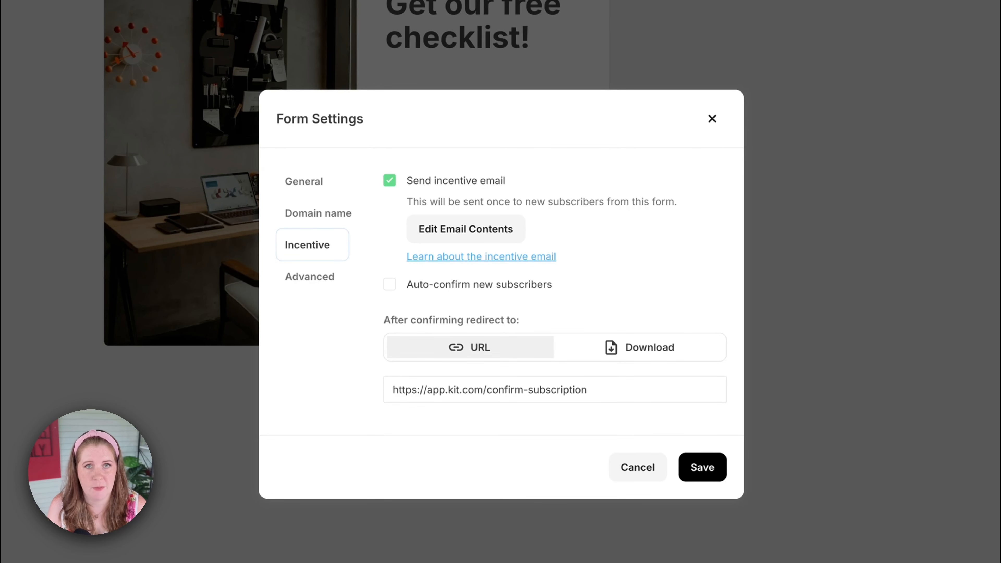
left_click(471, 228)
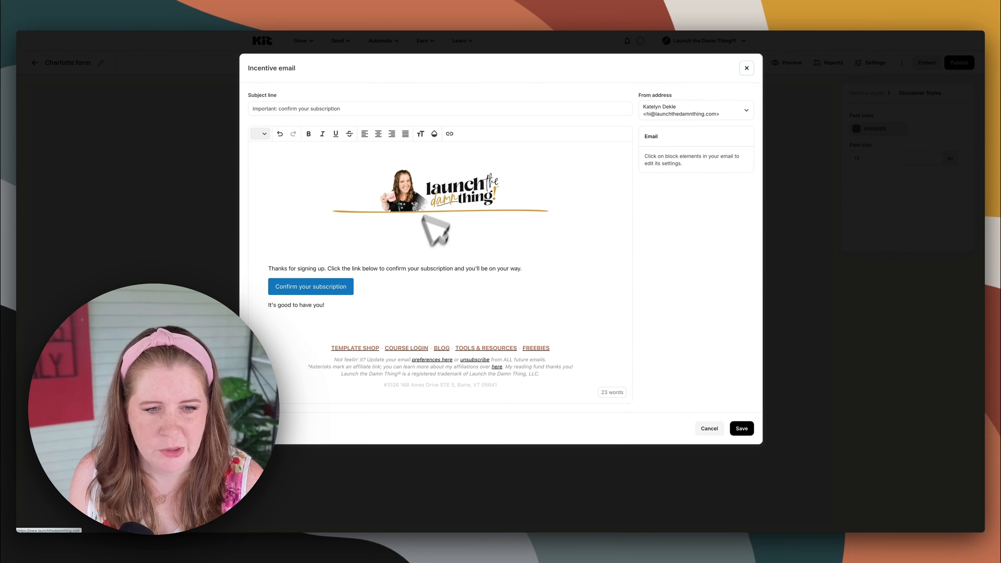
- Examine the incentive email's default sign-up sentence and subscription confirmation button
left_click(278, 287)
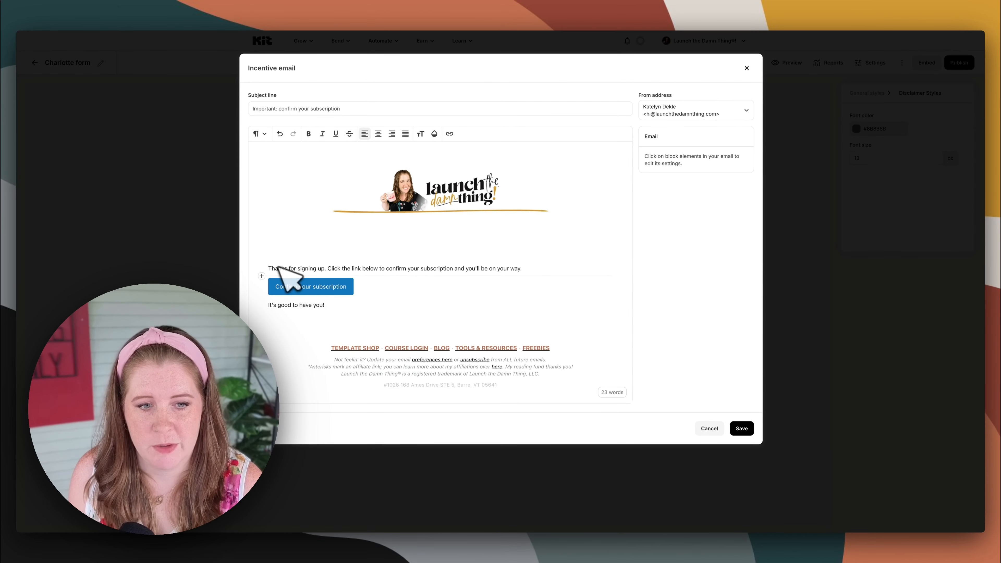
left_click(293, 287)
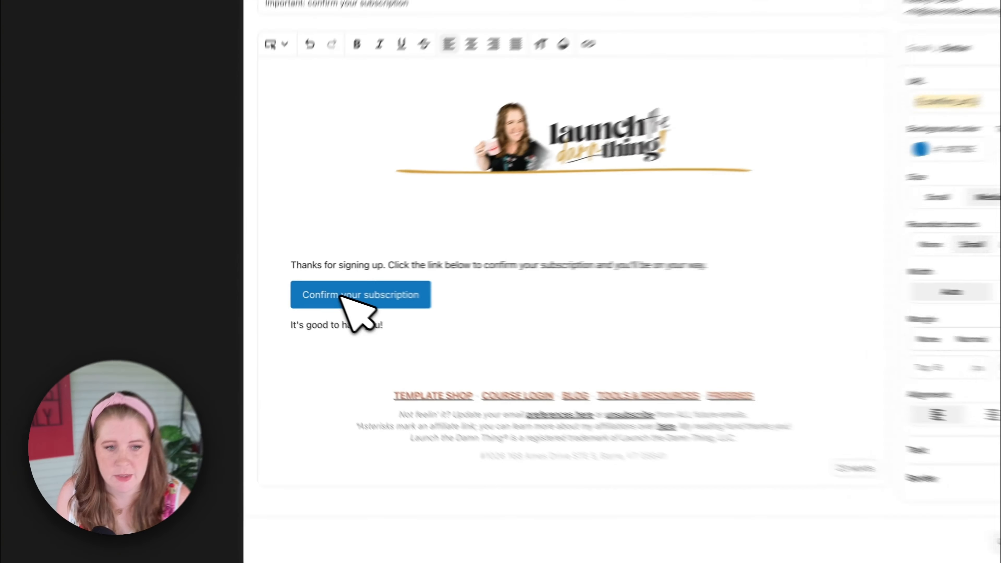
left_click_drag(282, 286, 351, 286)
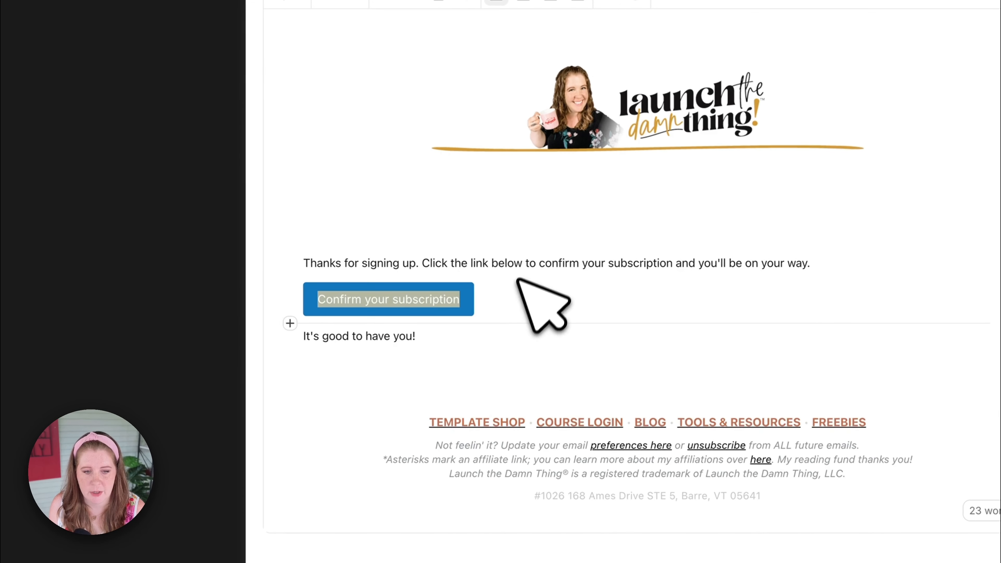
left_click_drag(431, 263, 659, 262)
left_click(677, 264)
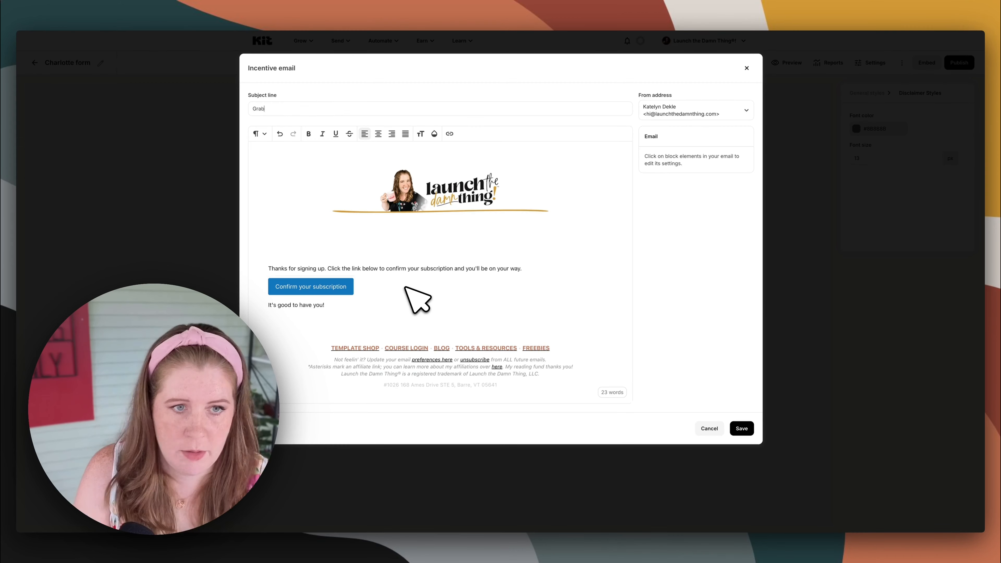
- Set the incentive email's subject line to "✅ Grab your checklist inside!", with the green check mark emoji in front
type("you")
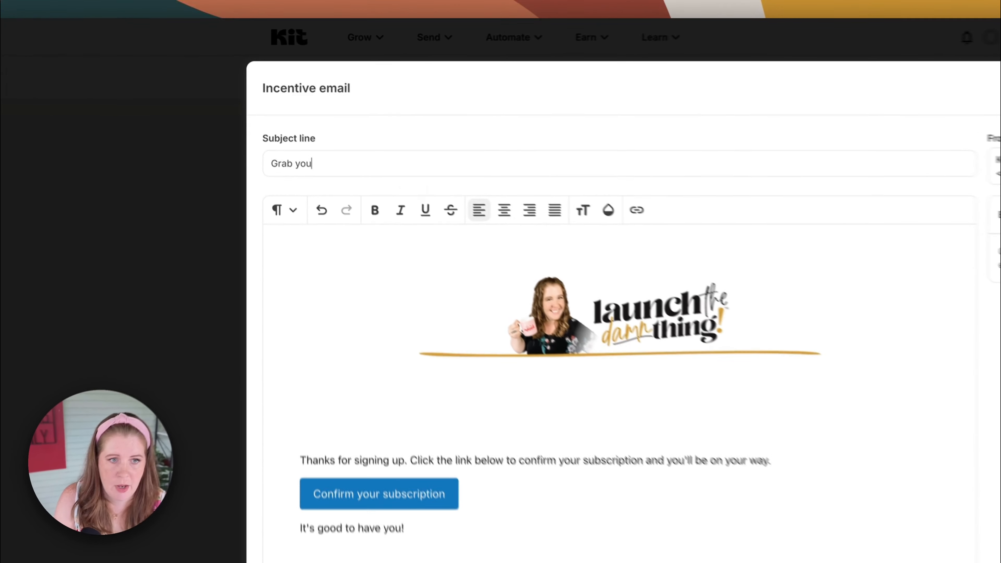
type("r checklist!")
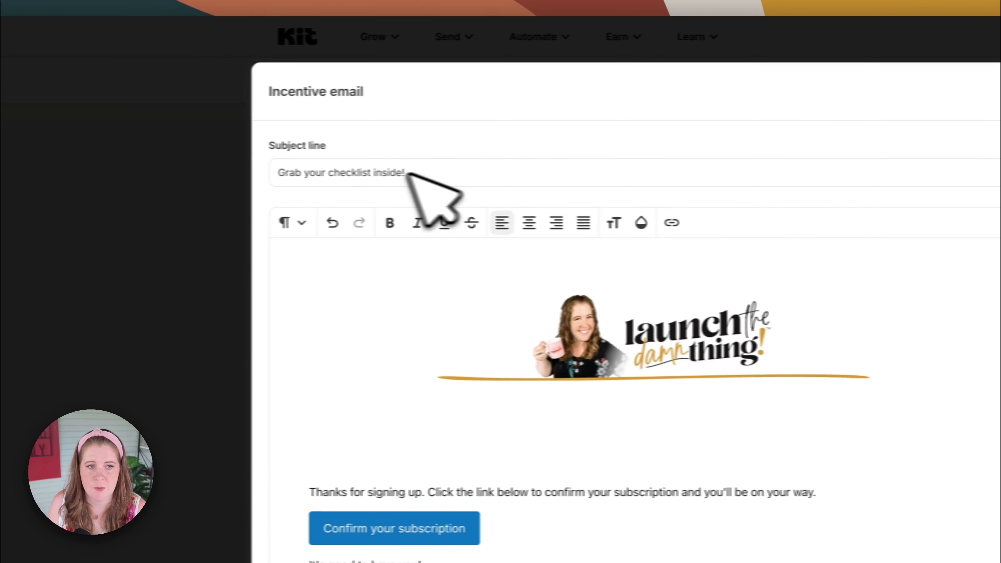
left_click_drag(405, 174, 212, 176)
left_click(458, 173)
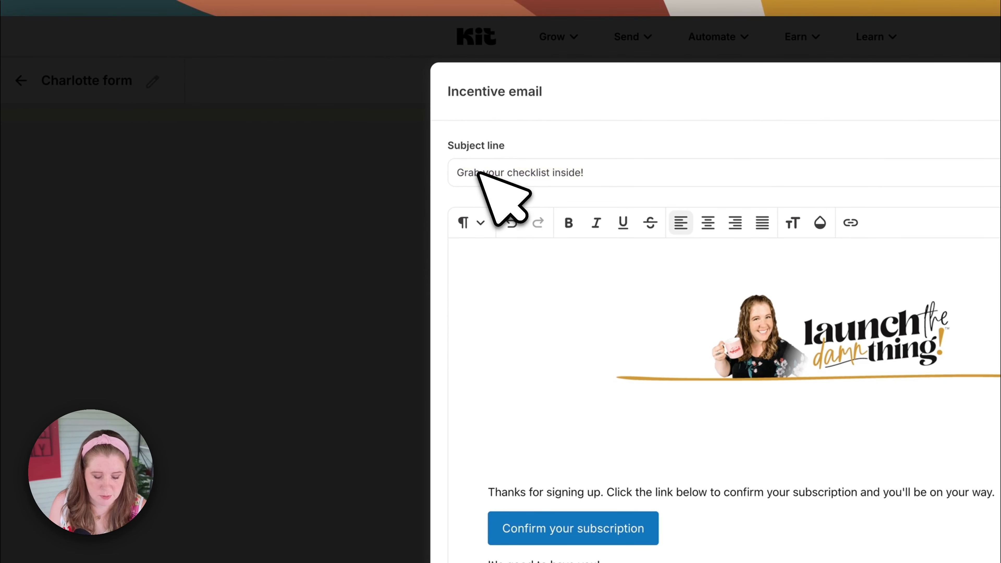
key("ctrl+super+space")
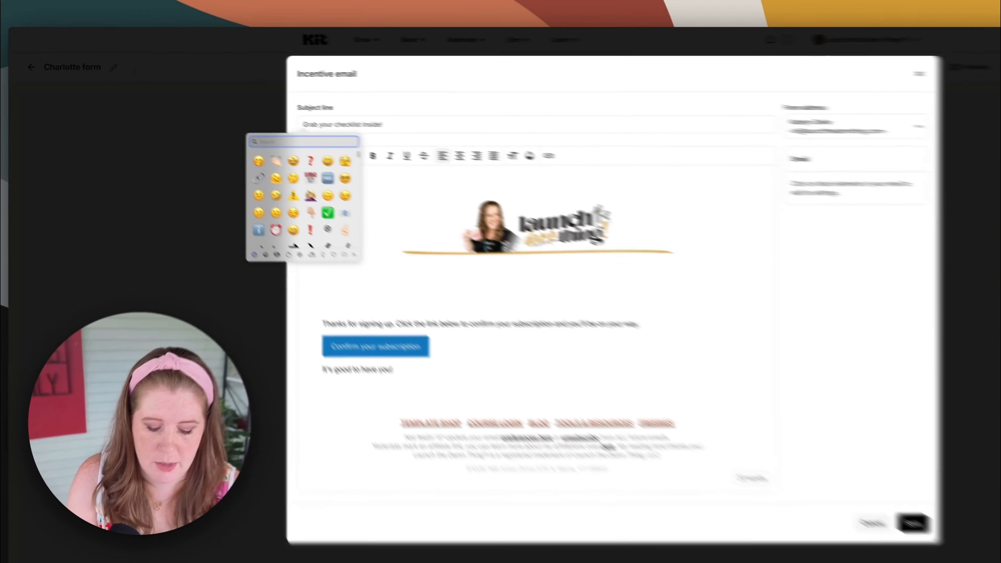
left_click(496, 315)
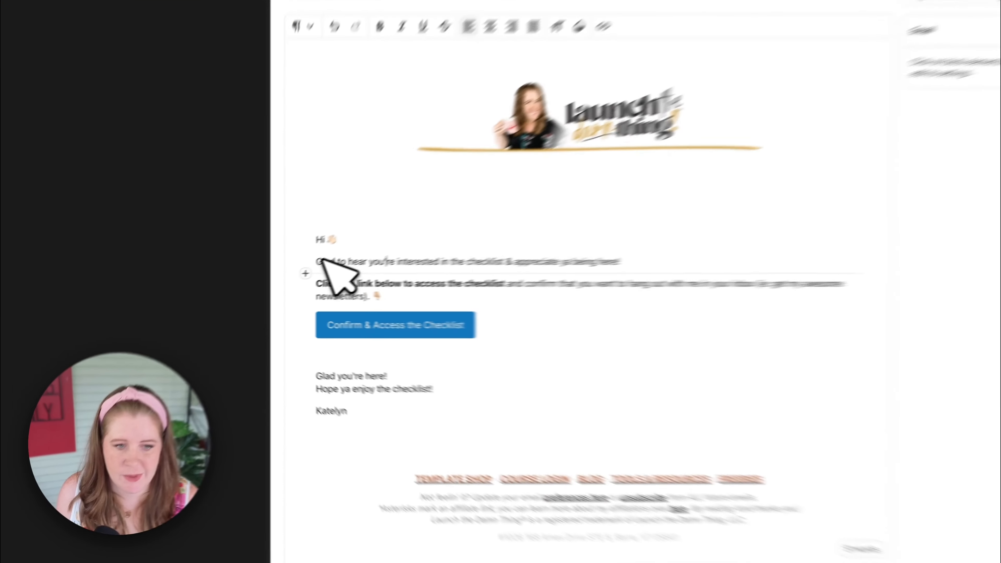
- Review the incentive email's call to action, button and sign-off, and save the email and the form settings
left_click_drag(267, 280, 422, 277)
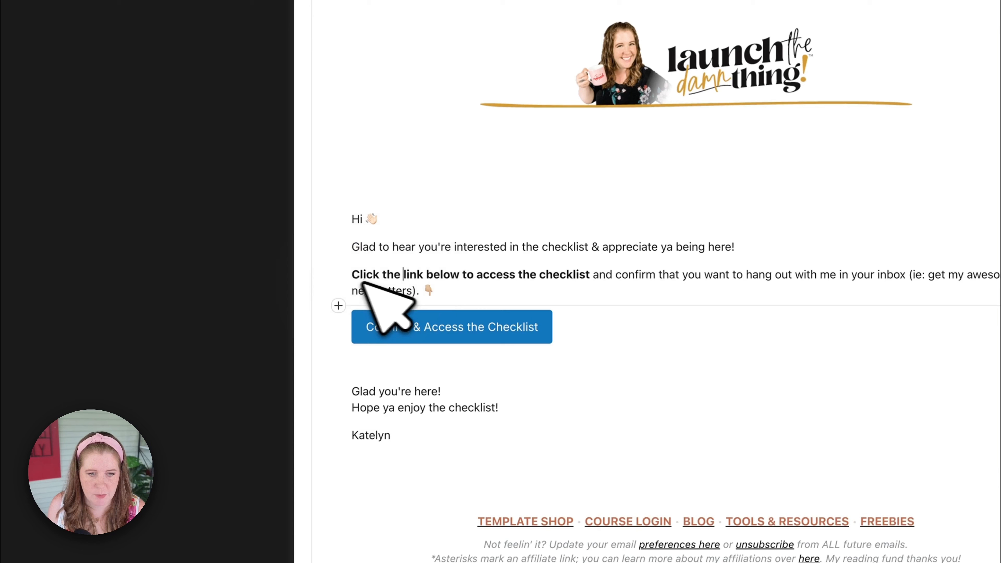
left_click_drag(357, 274, 590, 334)
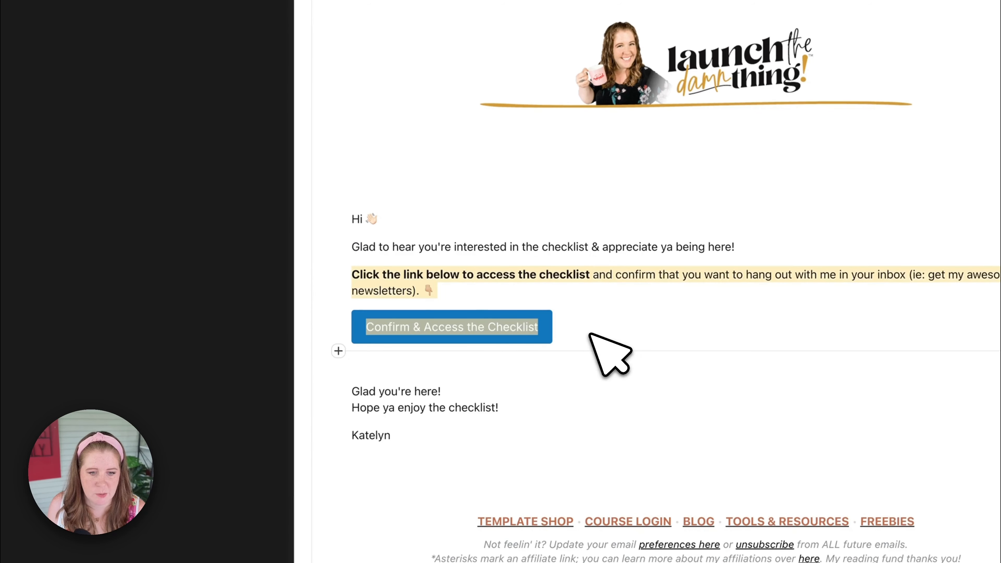
left_click(425, 279)
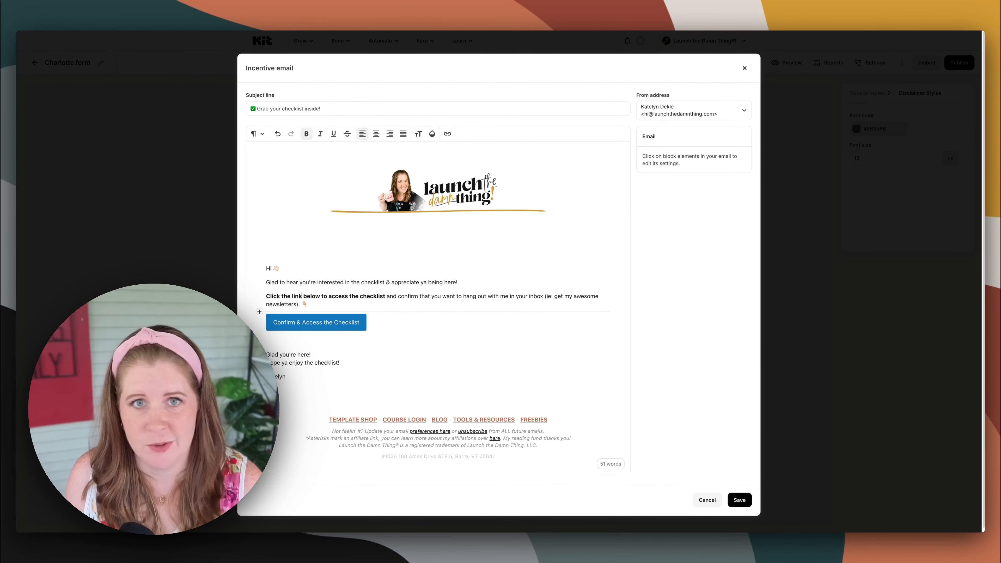
left_click(309, 322)
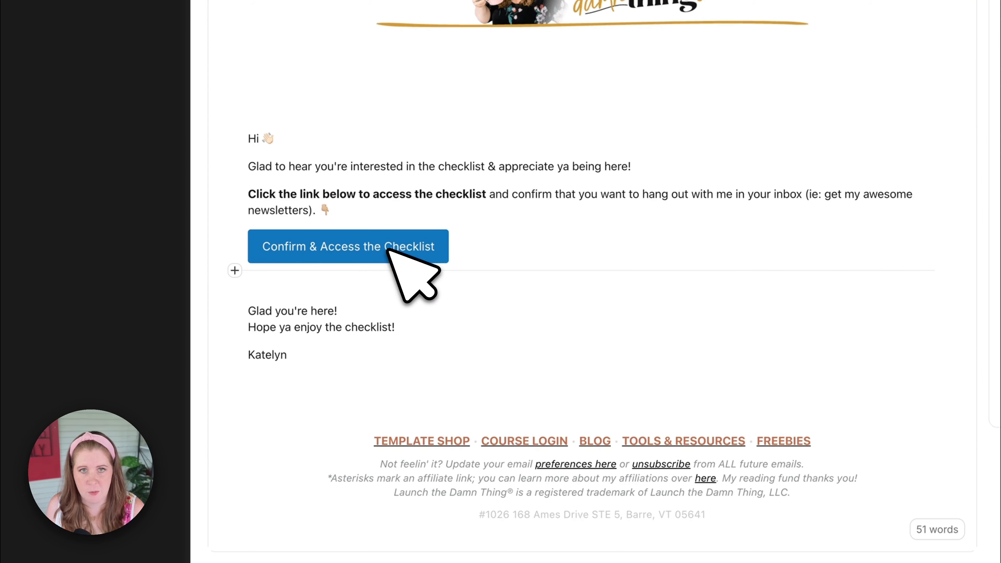
left_click_drag(307, 311, 344, 330)
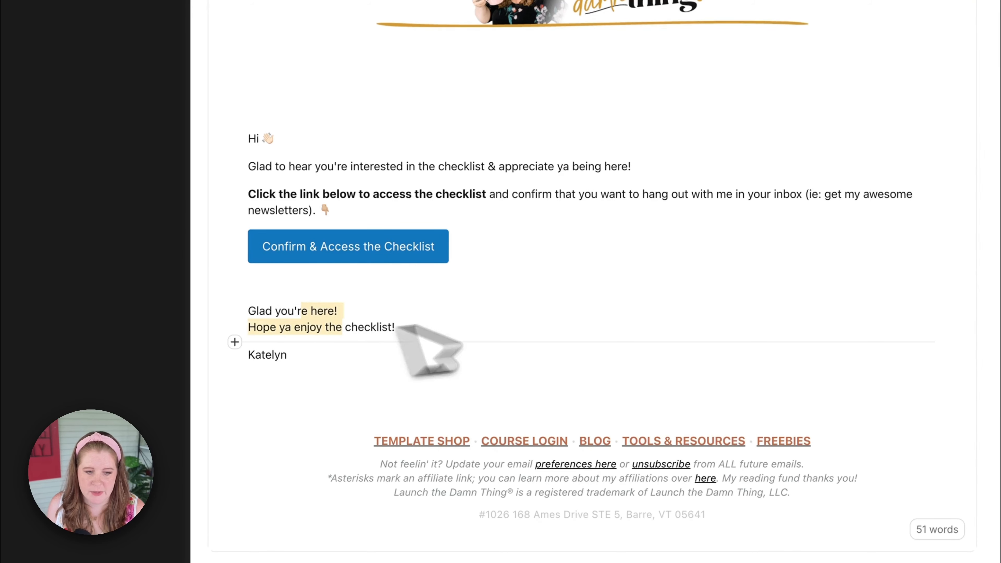
left_click(429, 323)
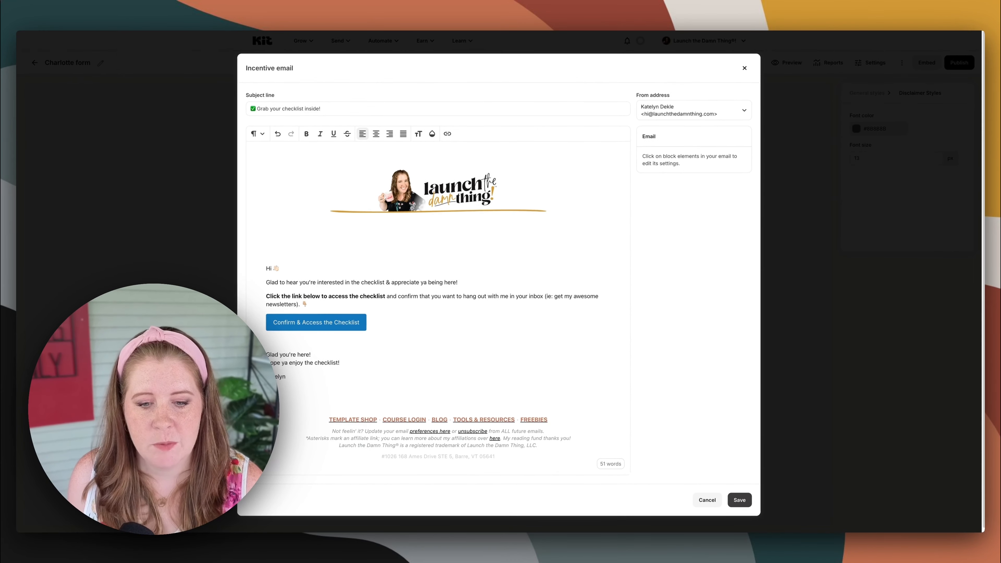
left_click(739, 500)
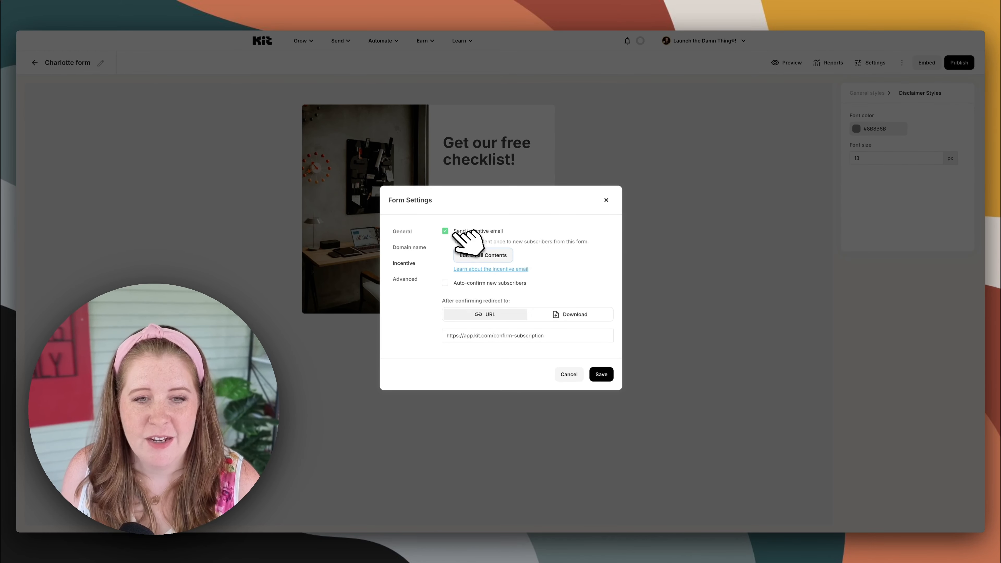
left_click(602, 374)
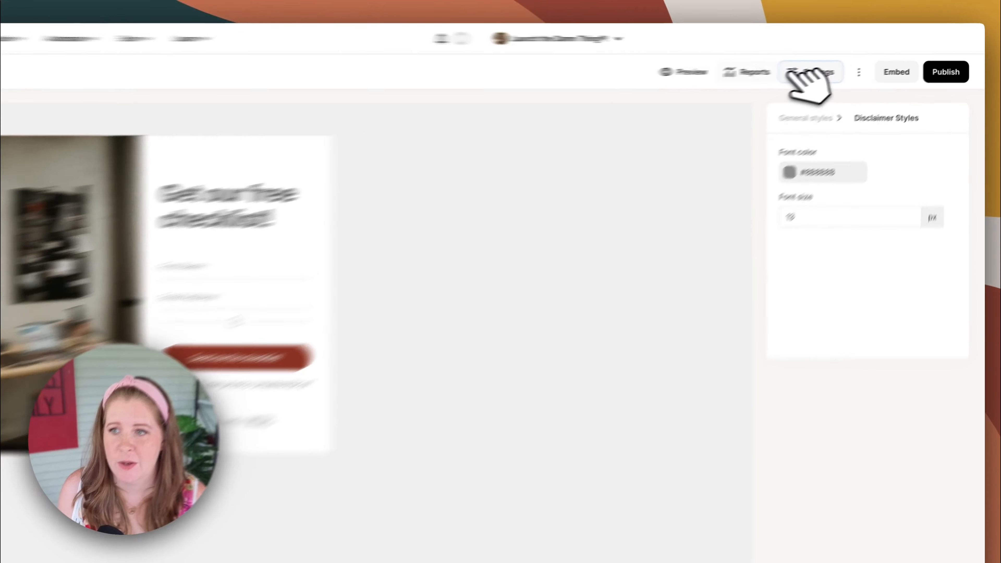
- Reopen the form settings, compare the success message with the incentive email's text, and close the email editor
left_click(867, 62)
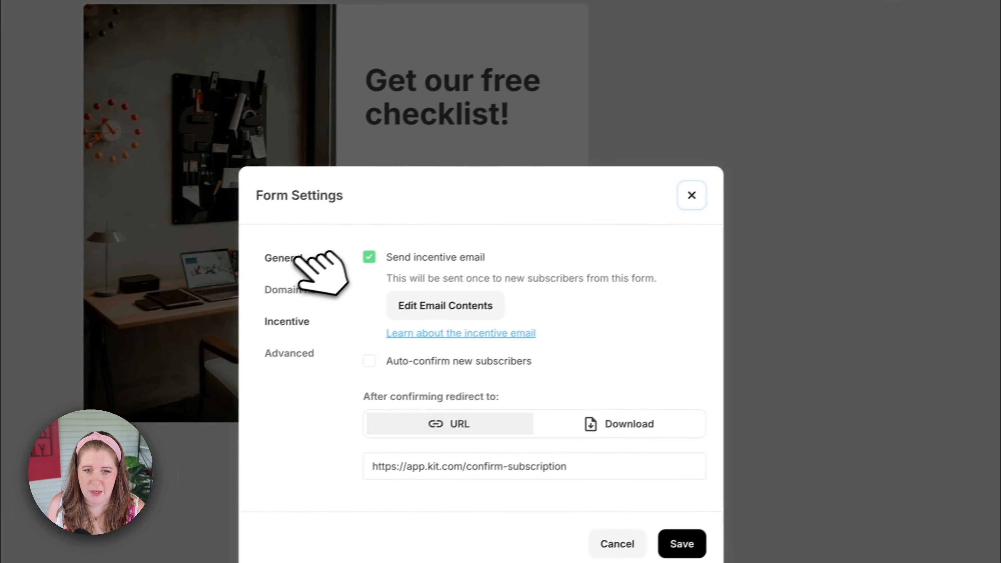
left_click(311, 262)
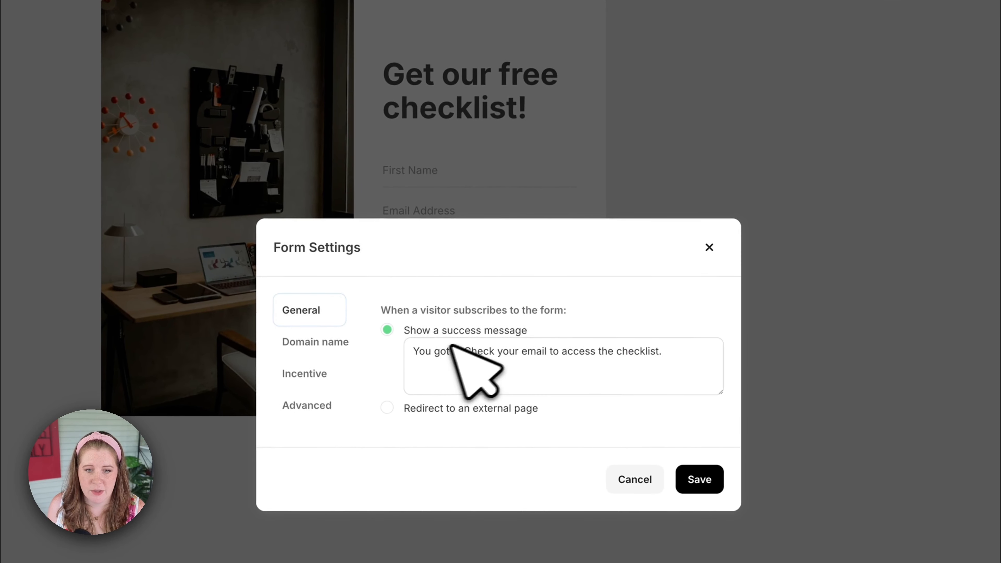
left_click_drag(414, 352, 680, 360)
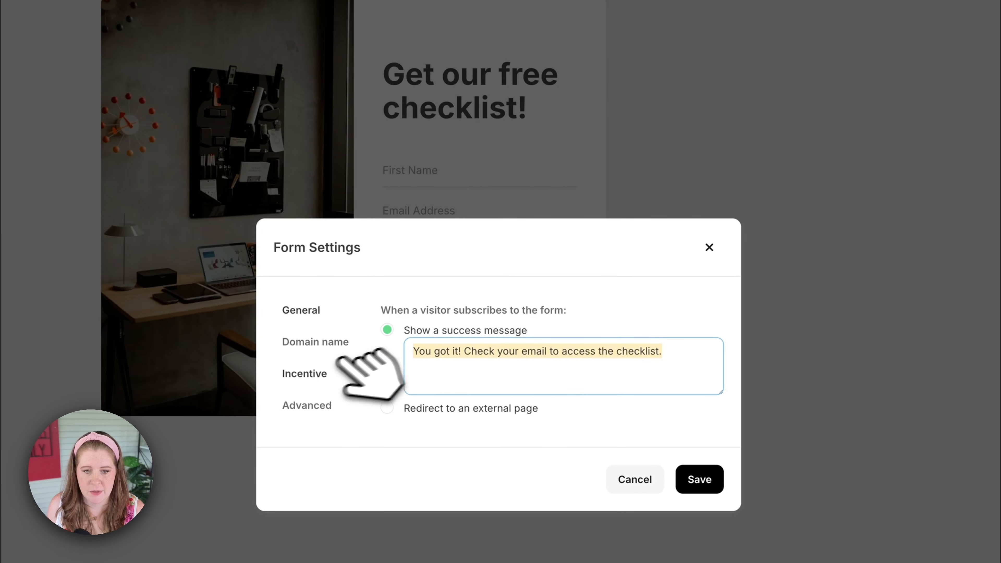
left_click(327, 374)
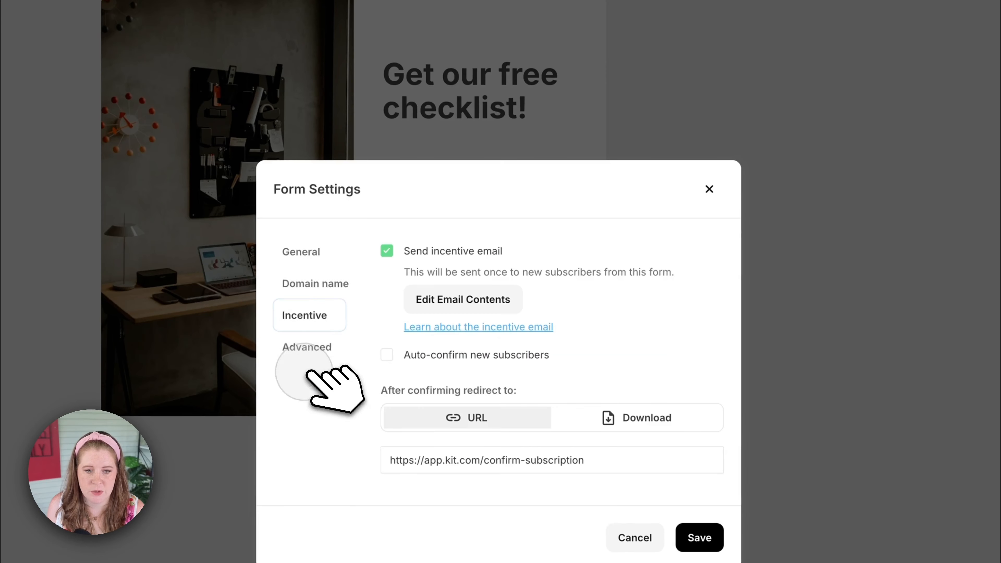
left_click(446, 304)
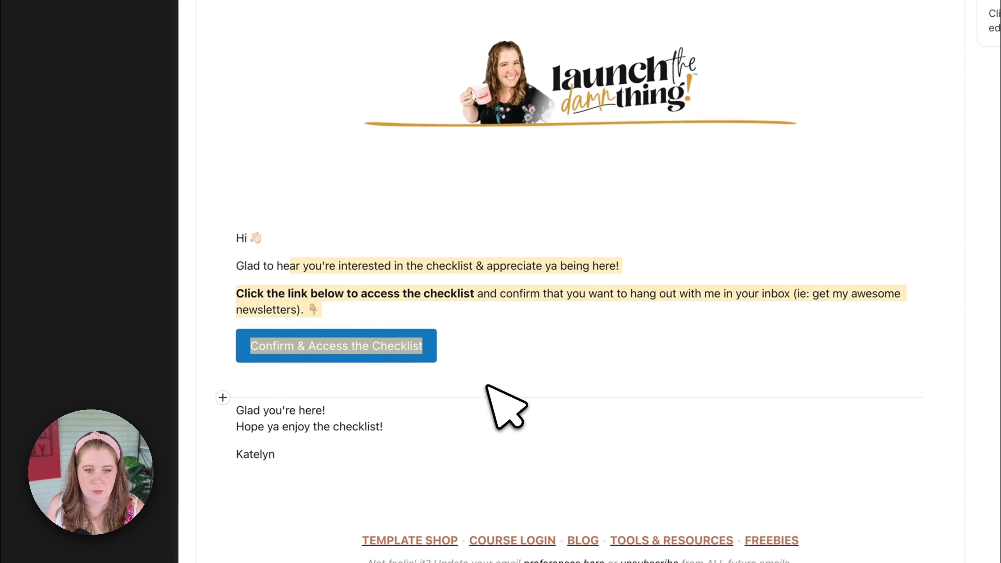
left_click(482, 293)
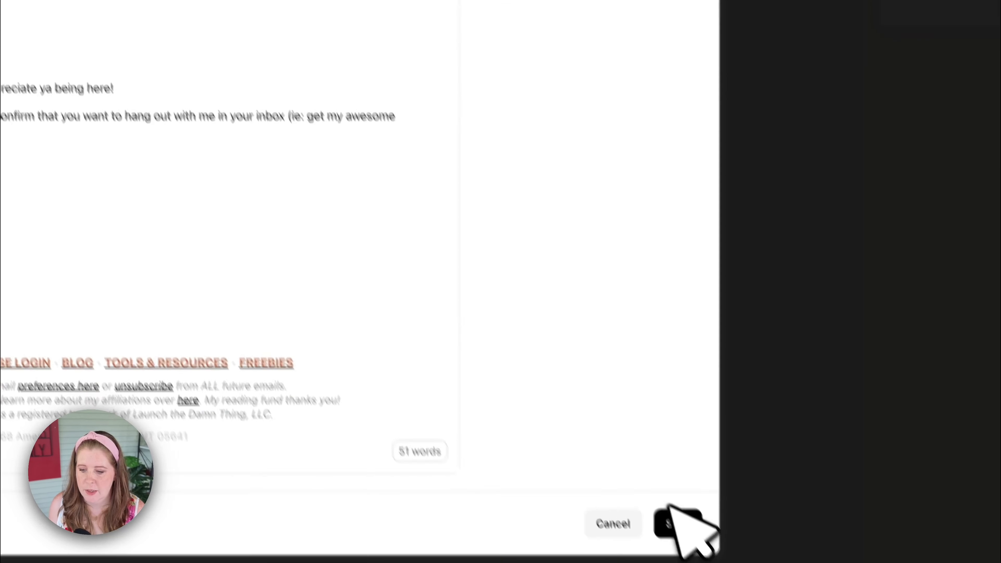
left_click(656, 486)
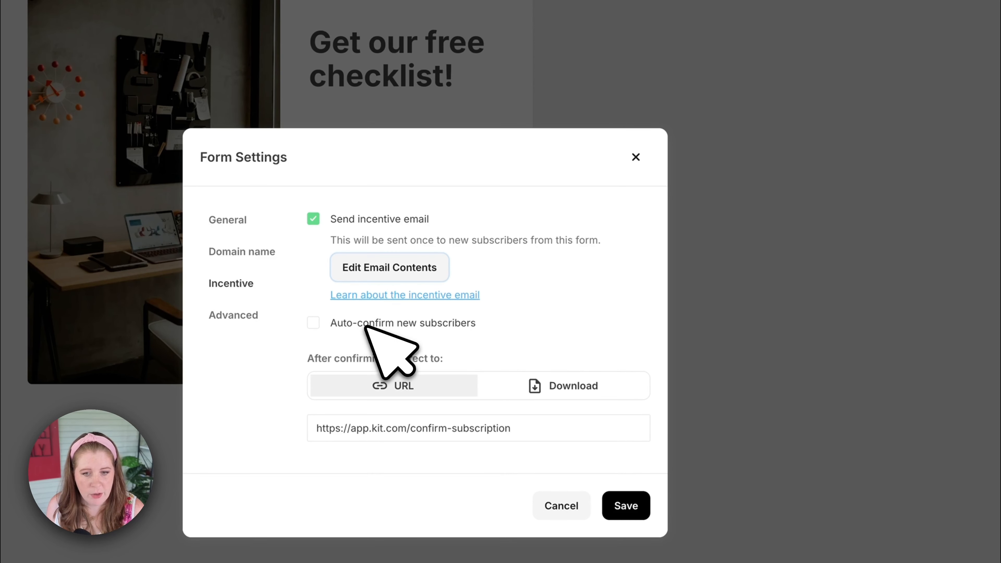
- Try auto-confirming new subscribers and turn the option back off
left_click(377, 324)
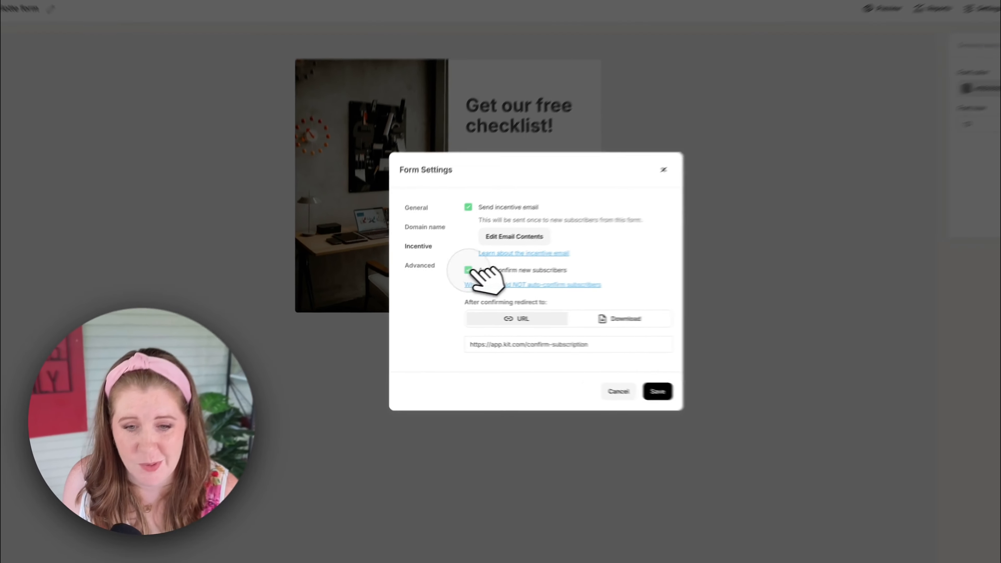
left_click(554, 238)
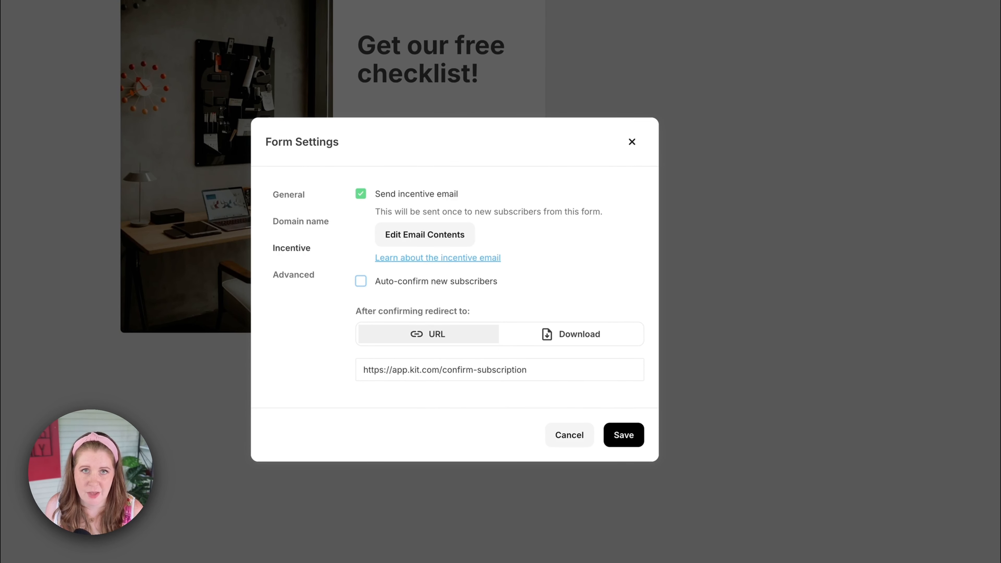
- Examine the redirect setting used after subscribers confirm, including its URL field
left_click_drag(362, 312, 473, 313)
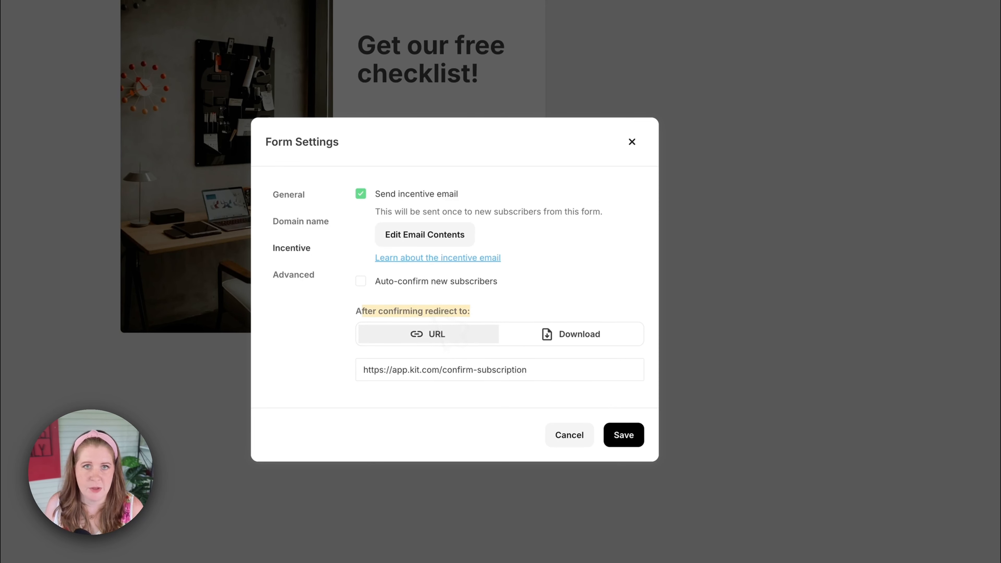
left_click(410, 370)
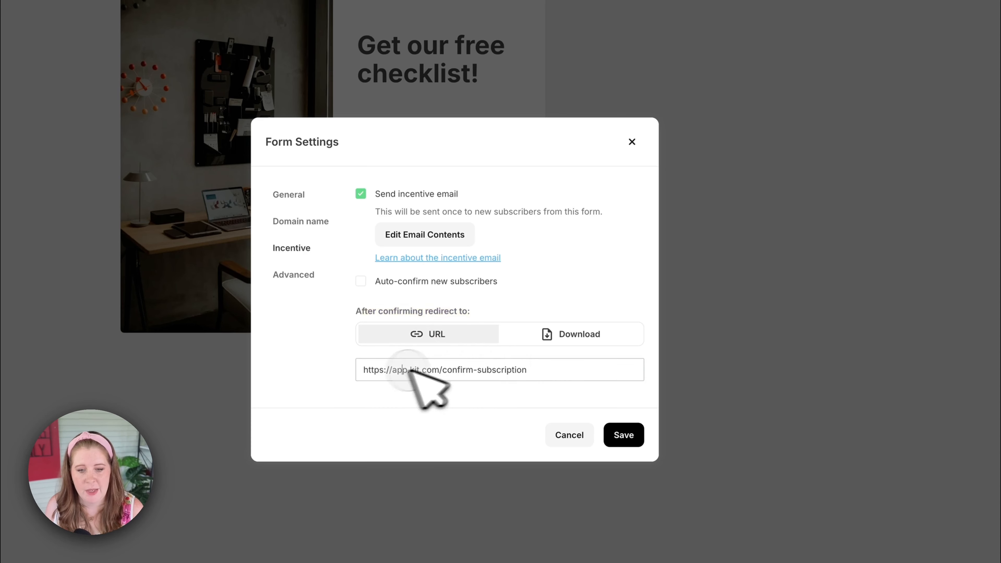
left_click_drag(464, 370, 391, 368)
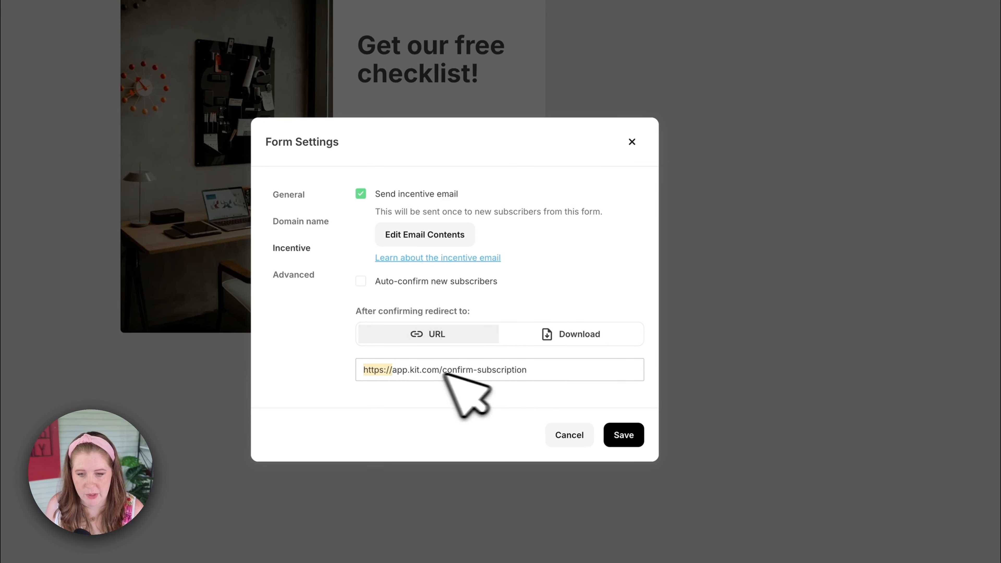
- Try the file download option for redirecting confirmed subscribers and switch back to the URL redirect
left_click_drag(422, 373, 544, 374)
left_click(562, 334)
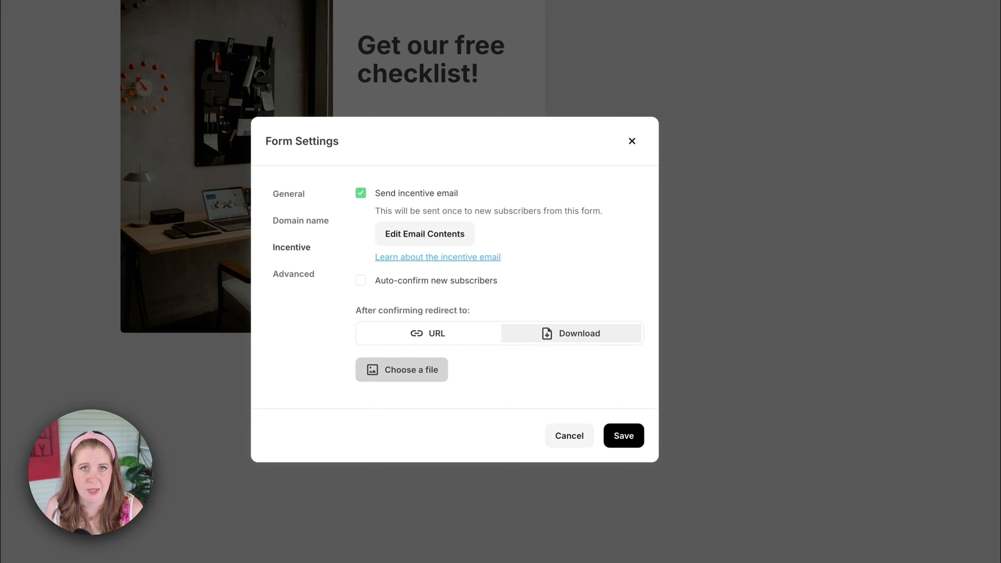
left_click(454, 333)
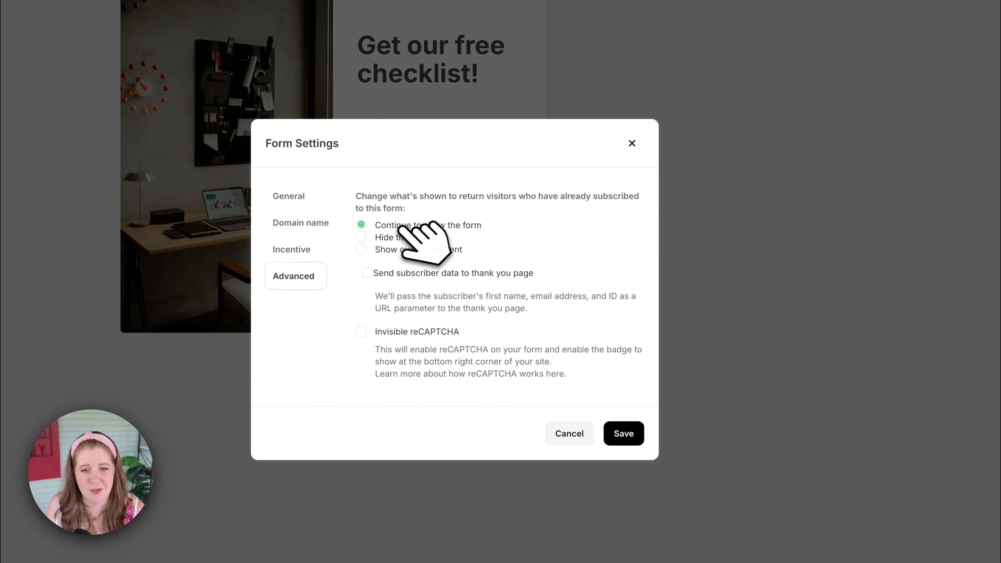
- Try hiding the form and showing custom content to returning subscribers, and restore the option to continue showing the form
left_click(390, 237)
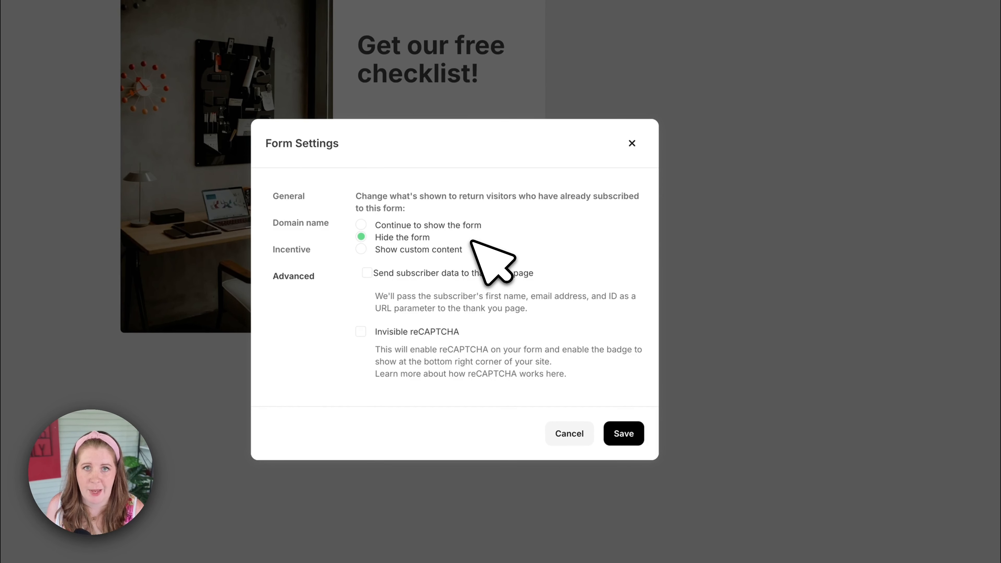
left_click(360, 249)
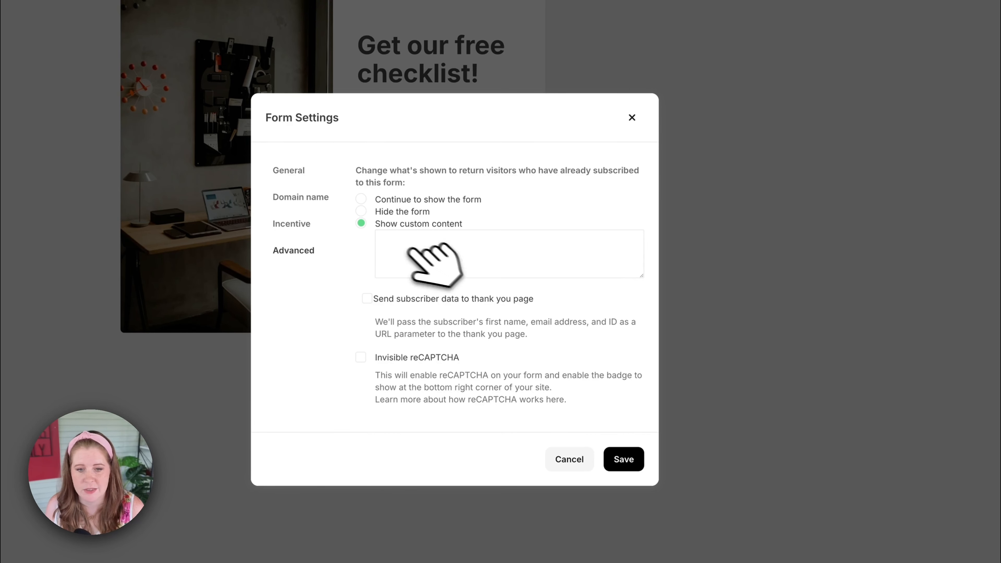
left_click(367, 199)
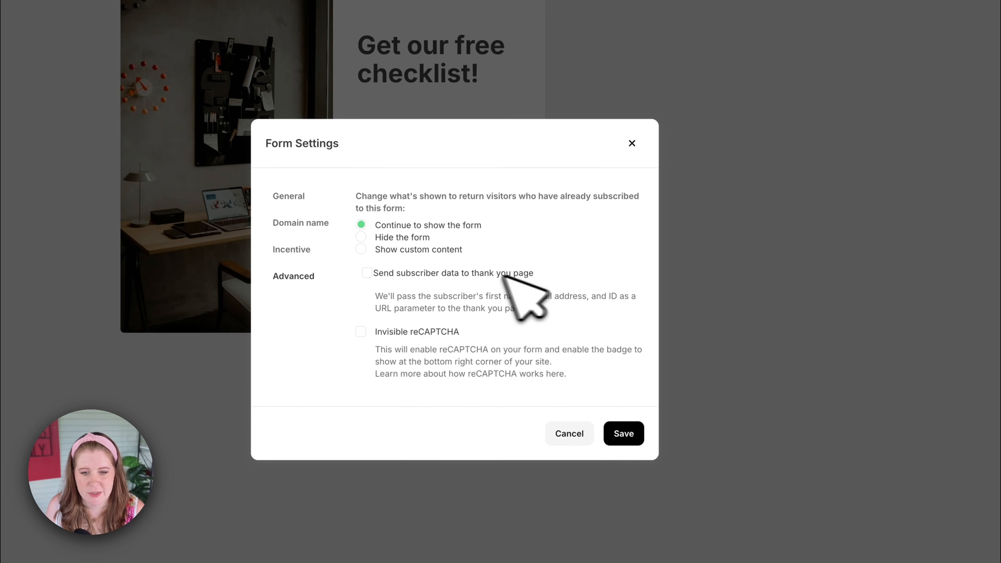
- Review the option to send subscriber data to the thank you page, leave it off, and save the form settings
left_click(370, 273)
left_click(370, 272)
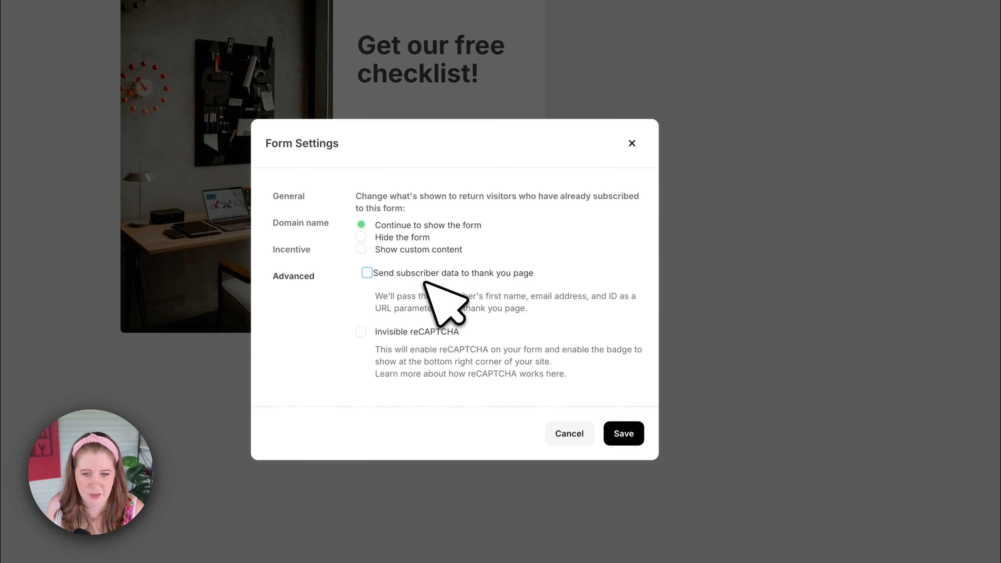
left_click_drag(394, 308, 499, 309)
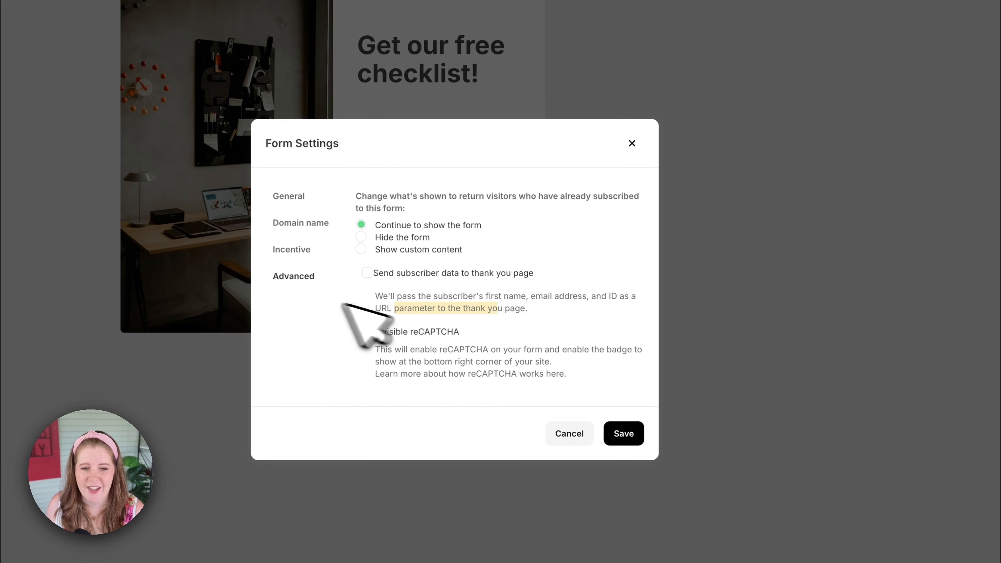
left_click(625, 433)
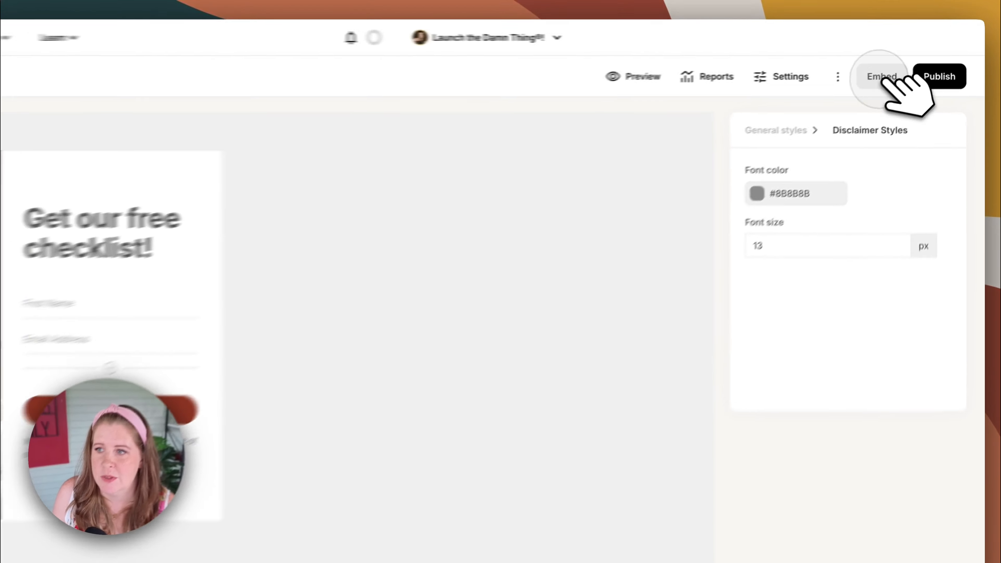
- Copy the form's JavaScript embed code into the embed block's code snippet on the Squarespace Demo page, and save and exit the page
left_click(927, 62)
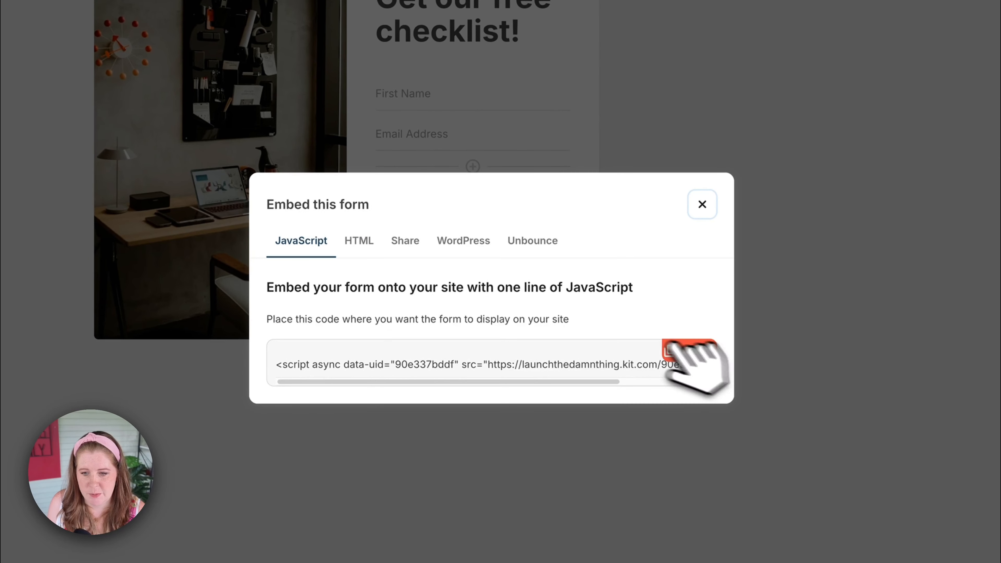
left_click(678, 351)
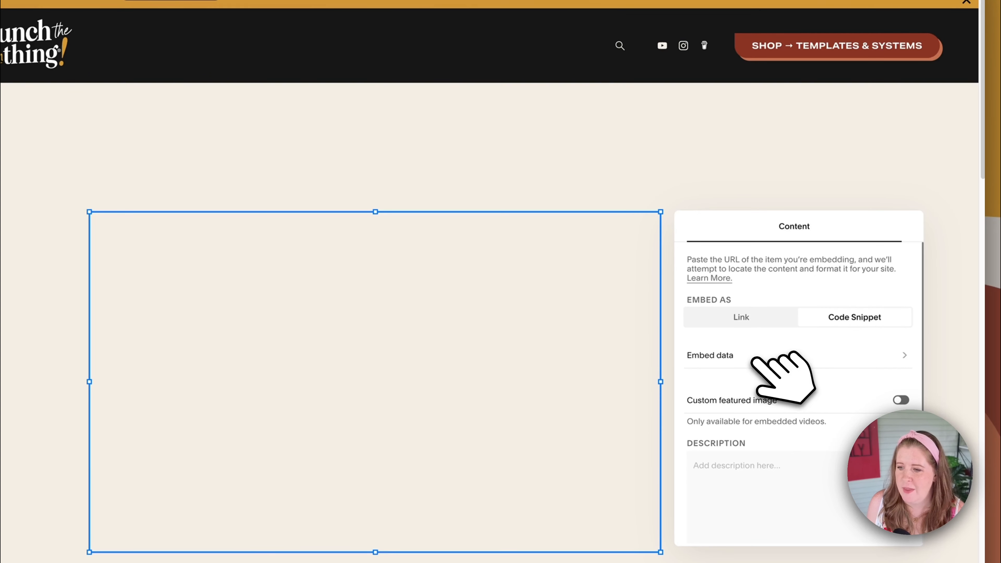
left_click(733, 356)
type("<script async data-uid=\"90e337bddf\" src=\"https://launchthedamnthing.kit.com/90e337bddf/index.js\"></script>")
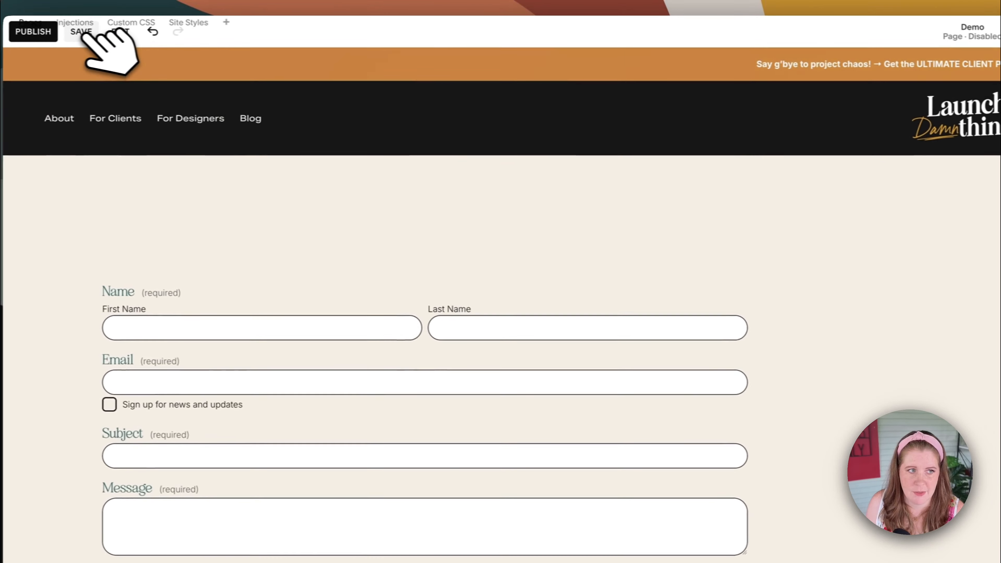
left_click(97, 34)
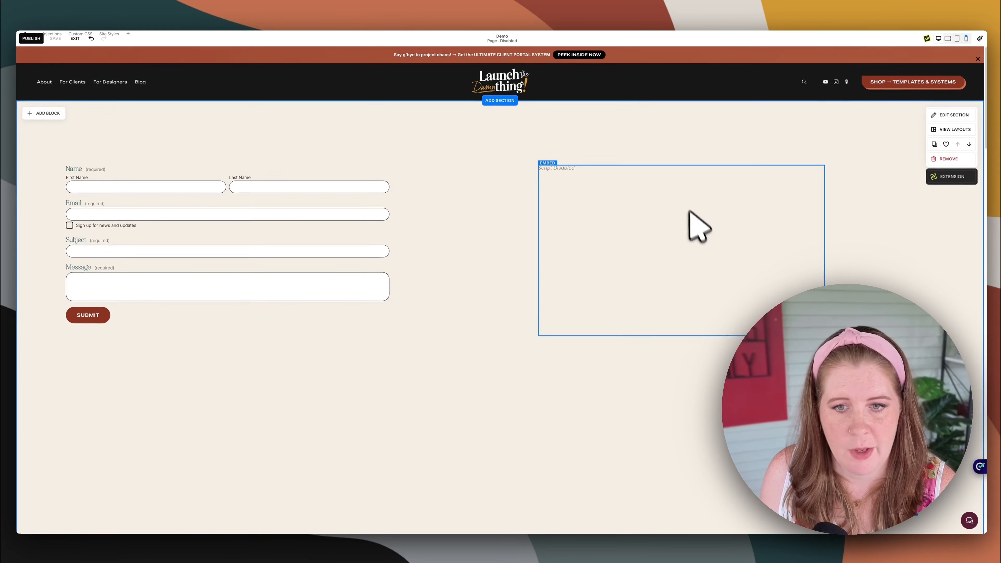
left_click(75, 38)
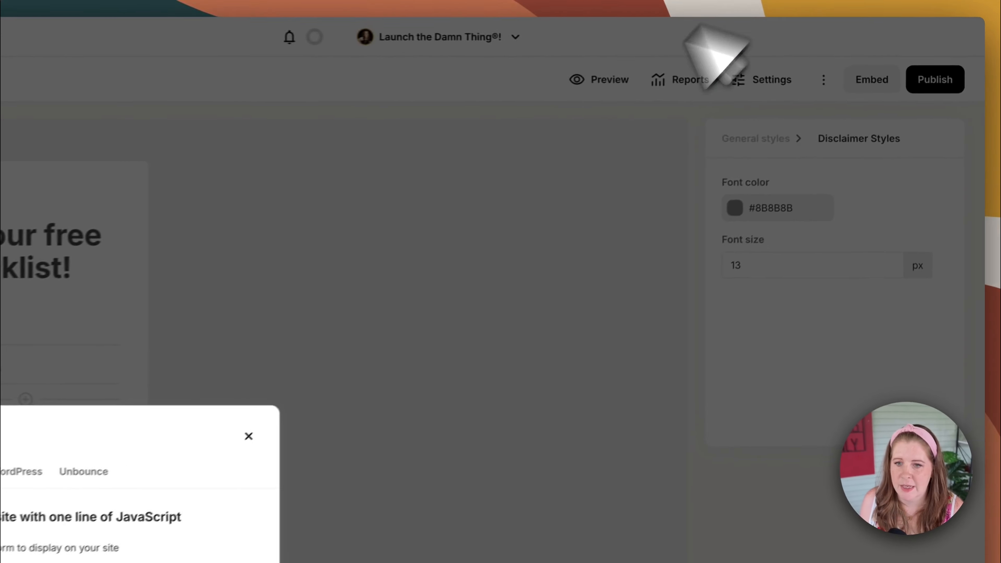
- Test the embedded checklist form on the website with first name Test and a test email address, and read its success message
left_click(492, 384)
left_click(305, 176)
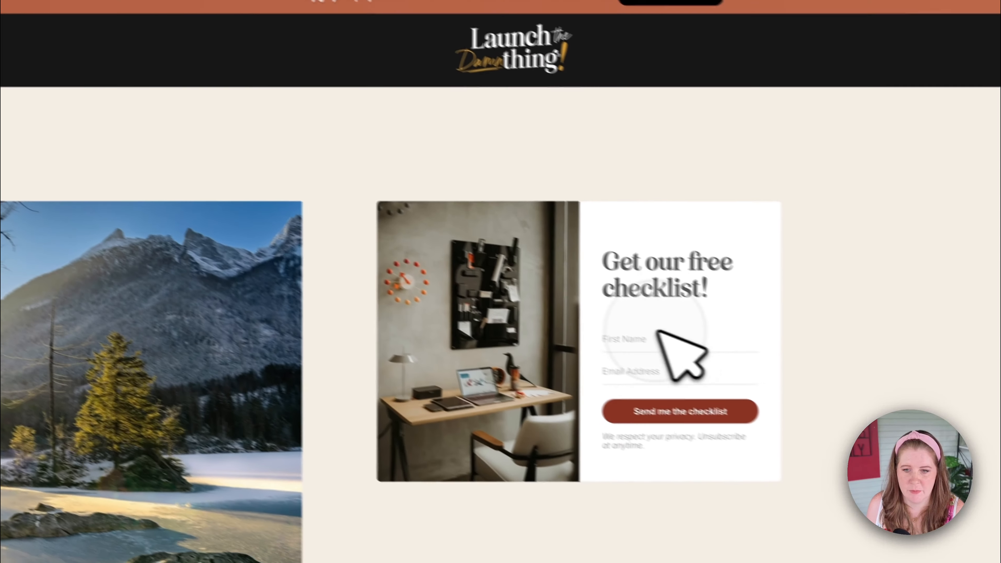
left_click(658, 338)
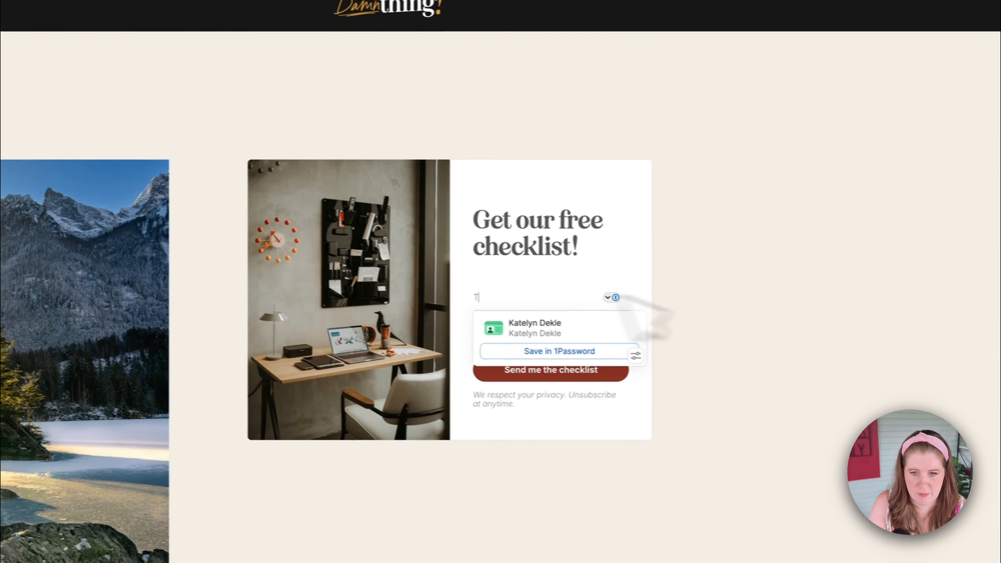
type("Test")
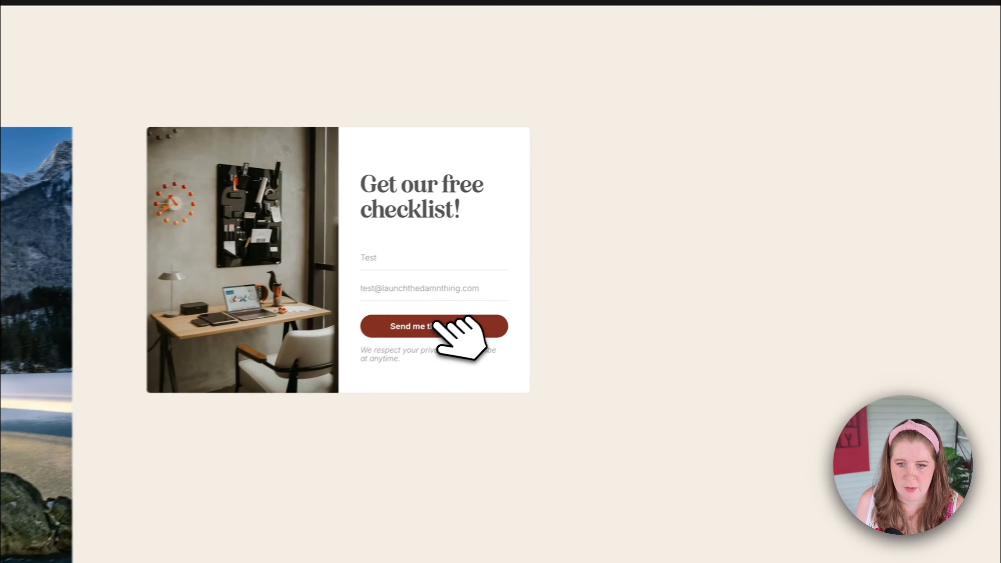
left_click(438, 326)
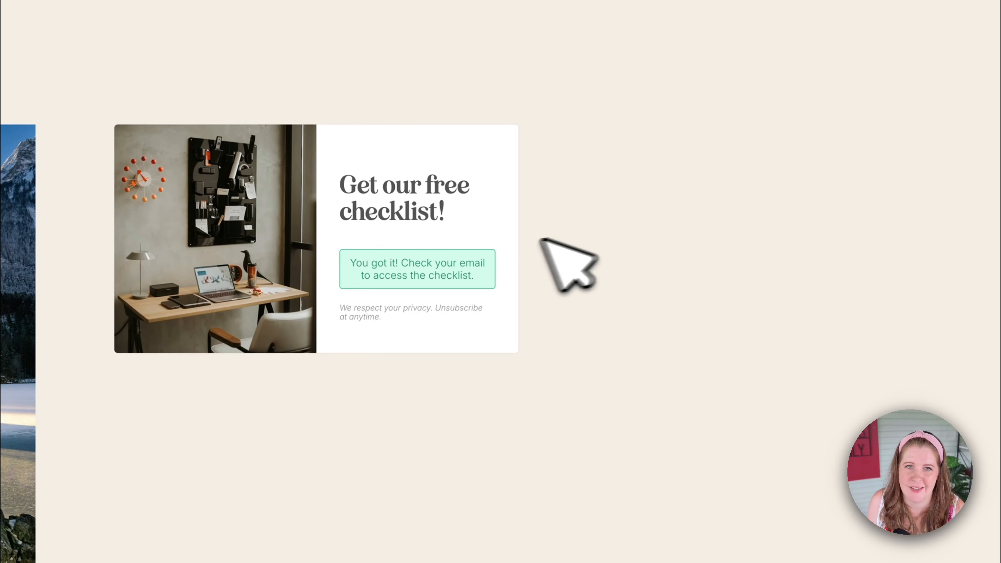
left_click_drag(350, 263, 561, 256)
left_click(608, 267)
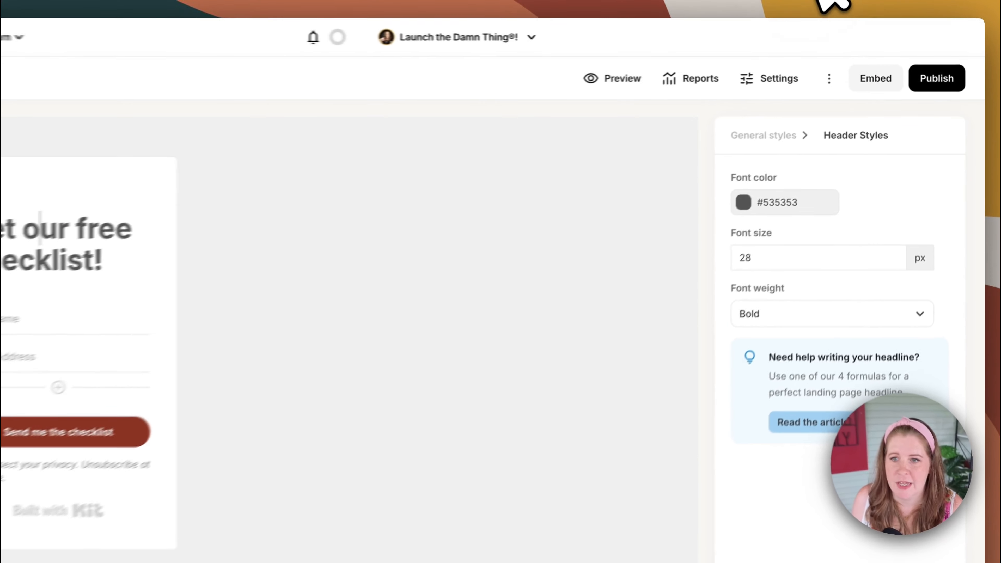
- Open the checklist form's reports in Kit
left_click(688, 78)
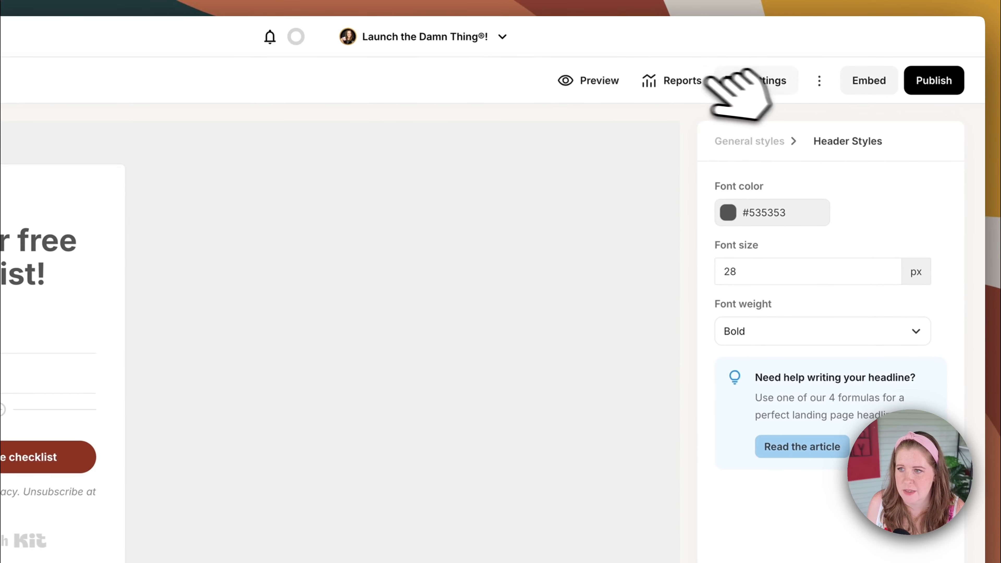
left_click(684, 79)
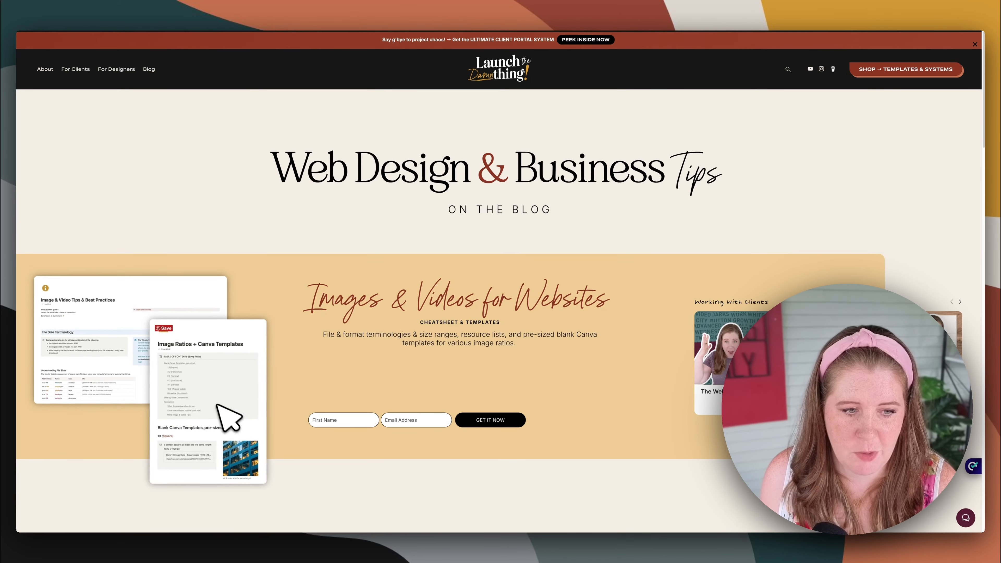
- Examine the "Images & Videos for Websites" opt-in form and the "DIY Template or Custom Website?" quiz form on the blog page
left_click(316, 420)
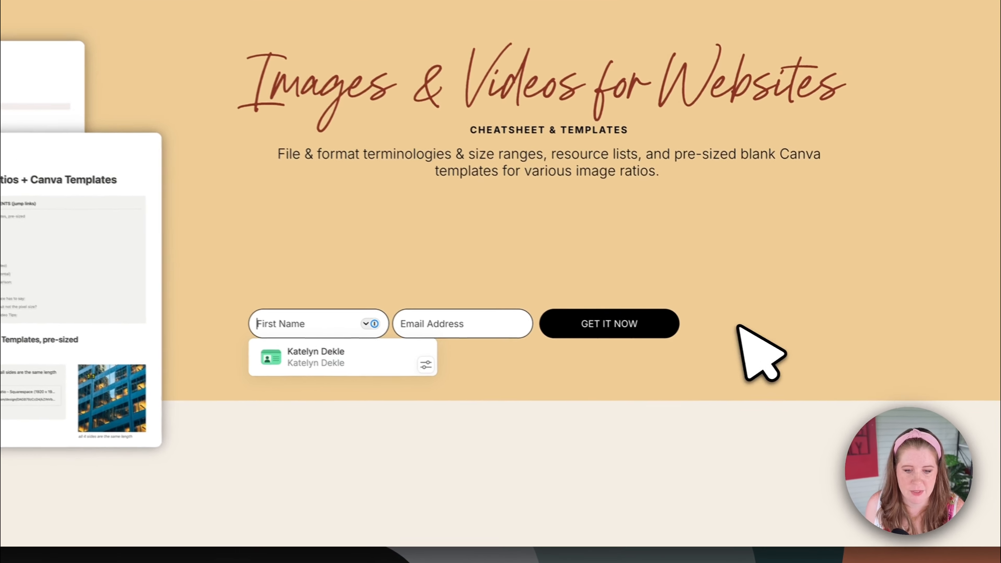
left_click(734, 323)
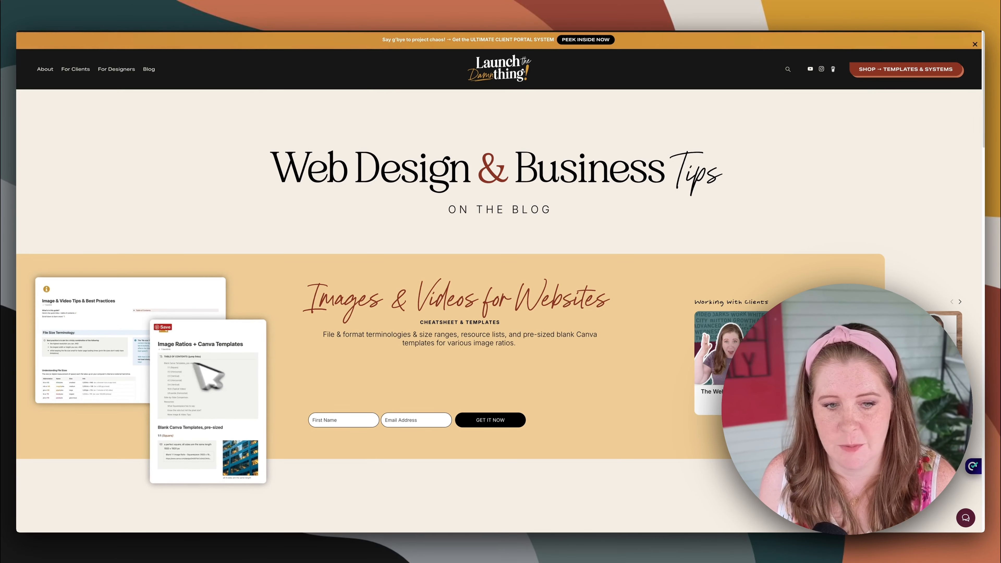
scroll(609, 325, "down", 3)
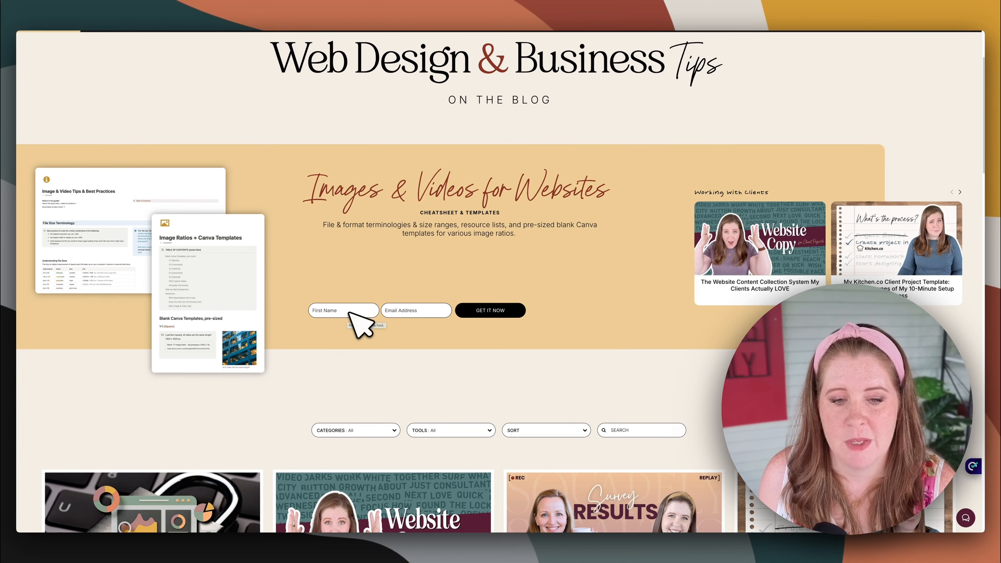
scroll(350, 312, "down", 20)
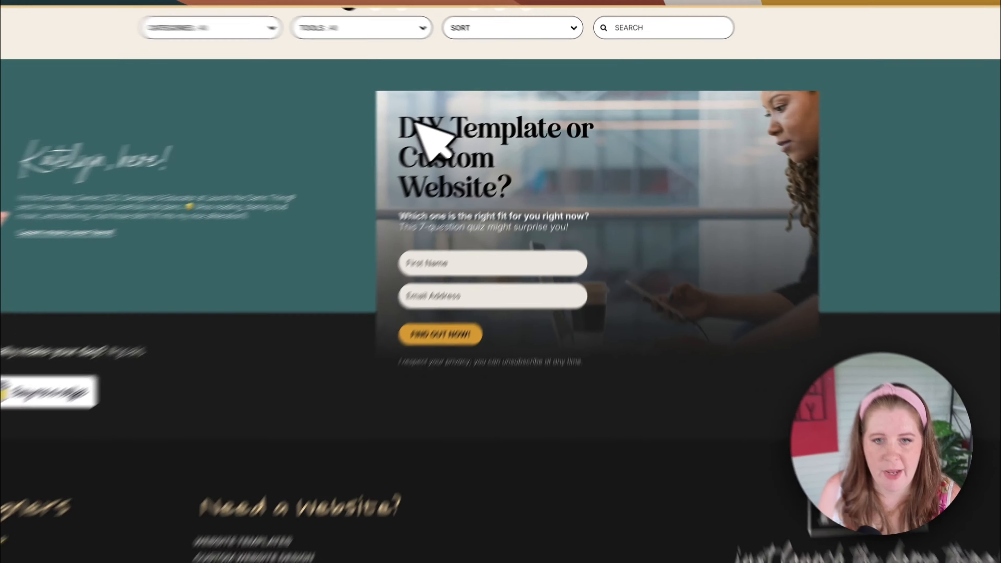
left_click_drag(475, 103, 594, 216)
left_click(609, 133)
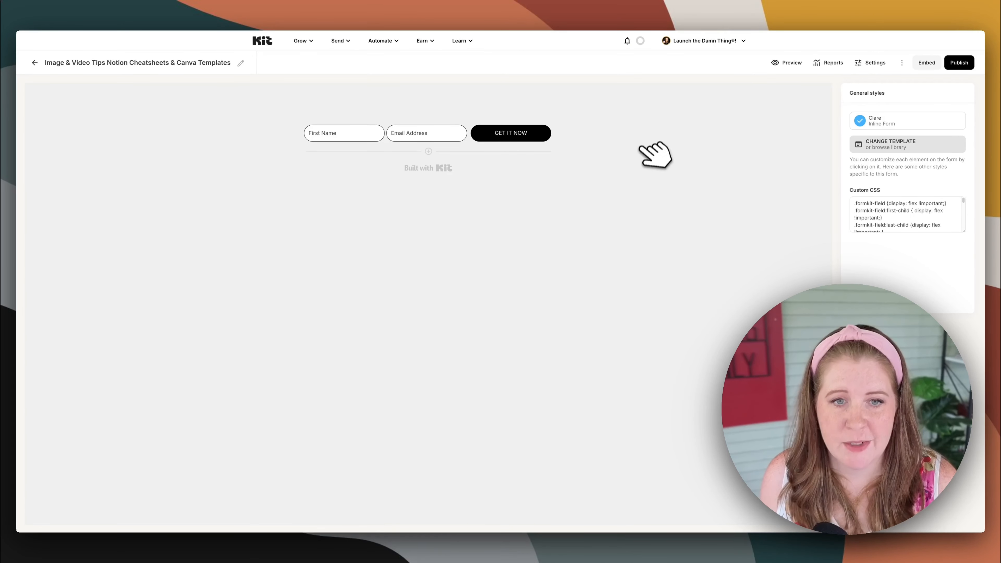
- Examine the incentive settings and redirect URL of the Image & Video Tips Notion Cheatsheets & Canva Templates form in Kit
left_click(871, 62)
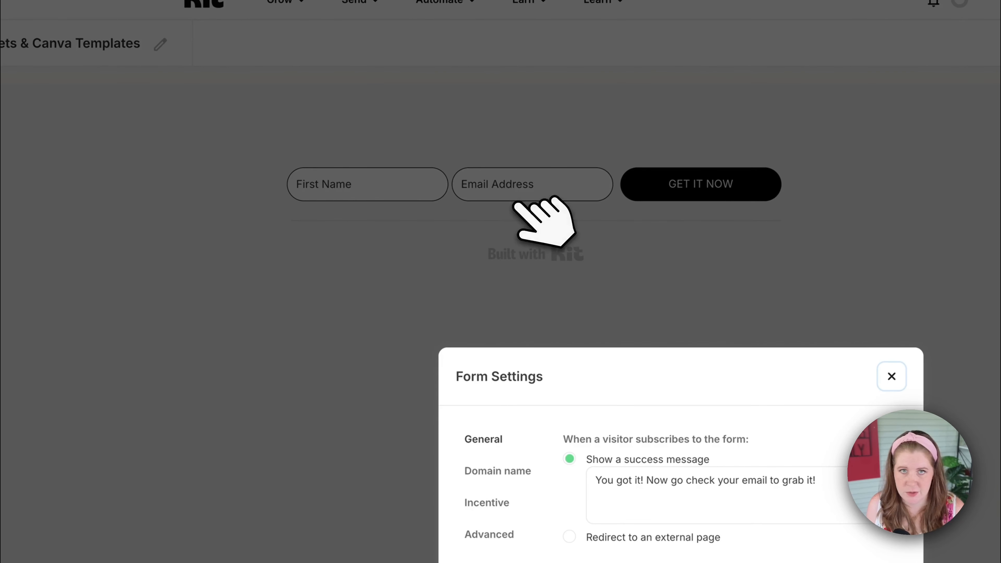
left_click(487, 503)
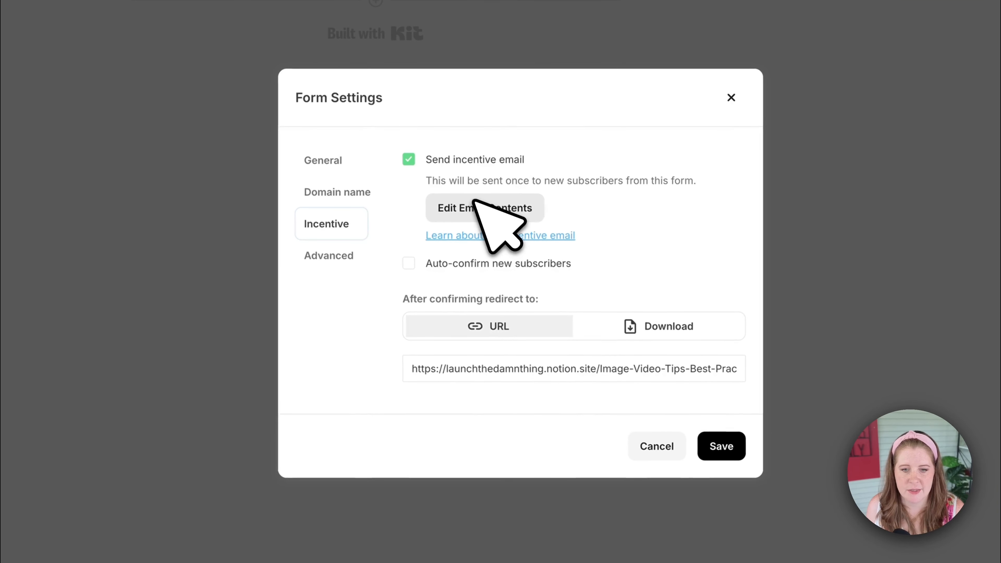
left_click_drag(440, 369, 679, 381)
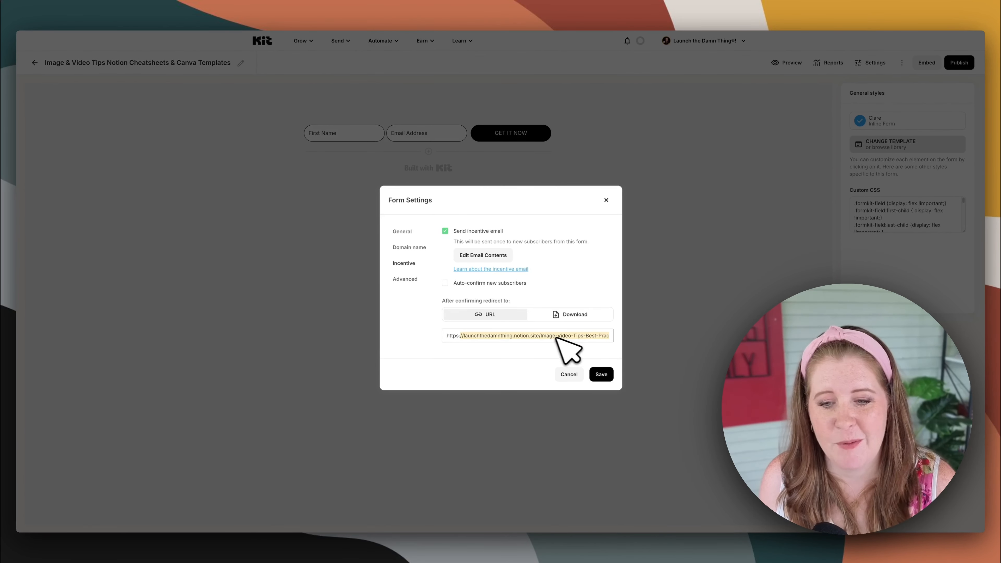
- Open the cheatsheet form's incentive email and review its intro, confirmation button and instructions for copying both Notion pages
left_click(480, 255)
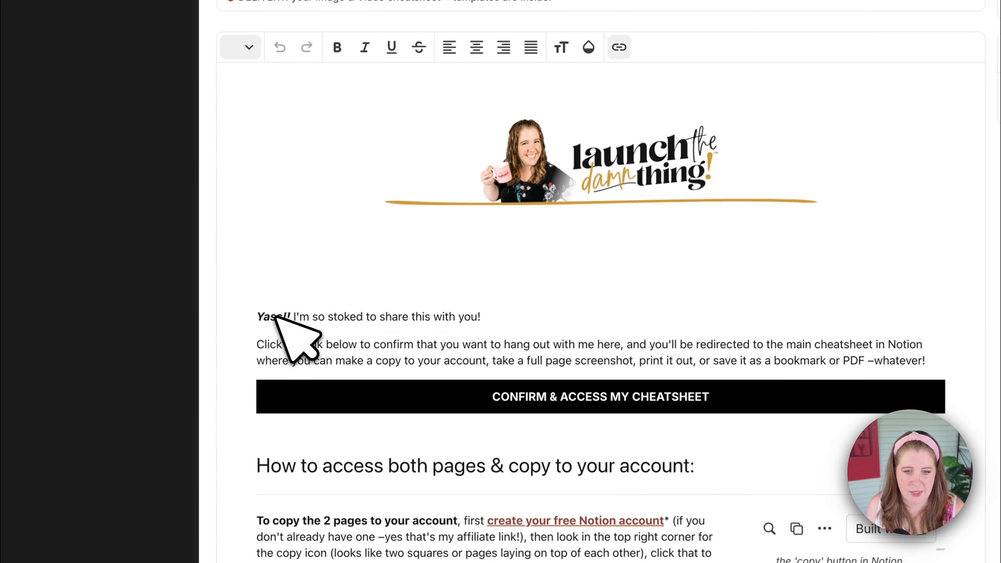
left_click_drag(276, 317, 414, 354)
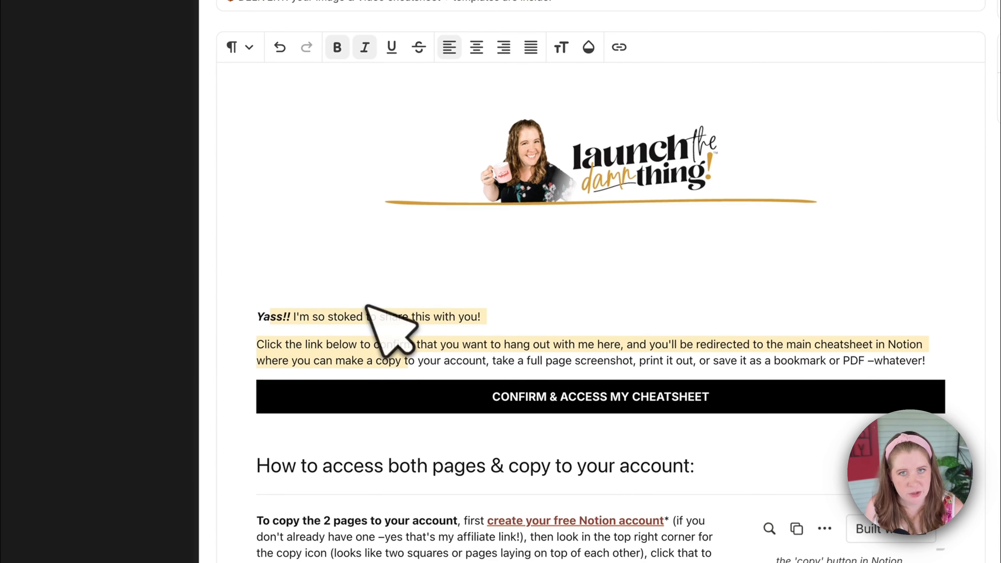
left_click(489, 391)
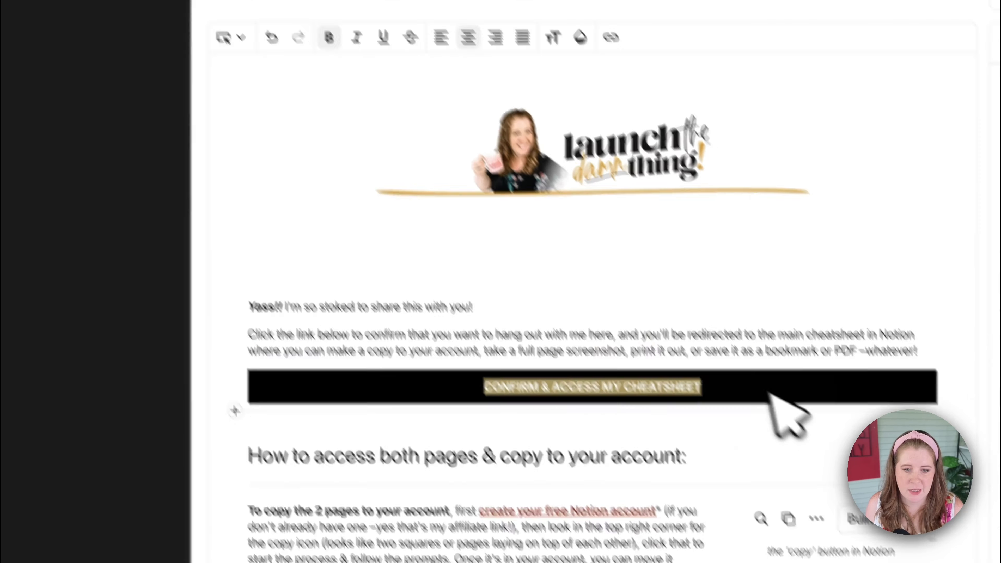
left_click(623, 361)
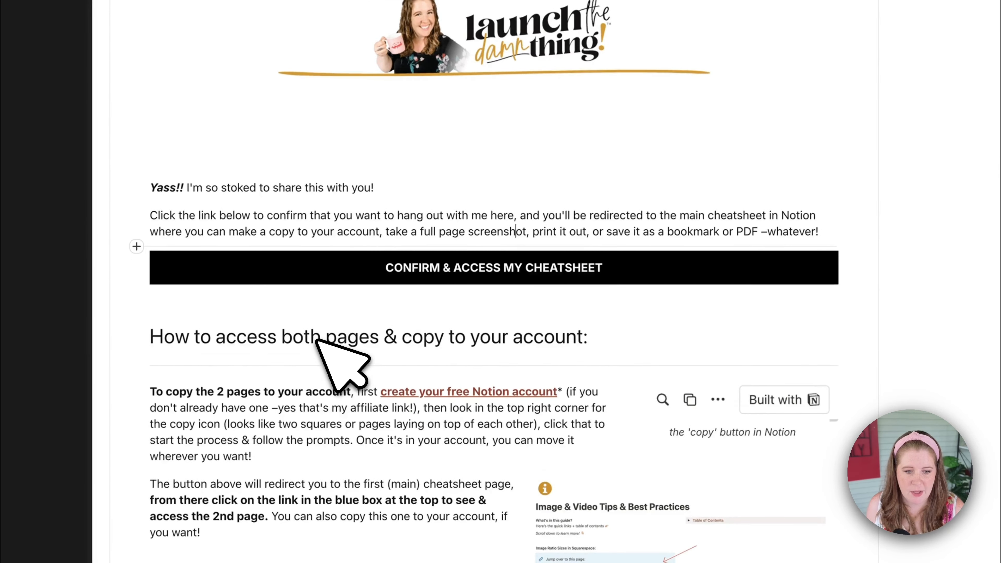
scroll(316, 336, "down", 5)
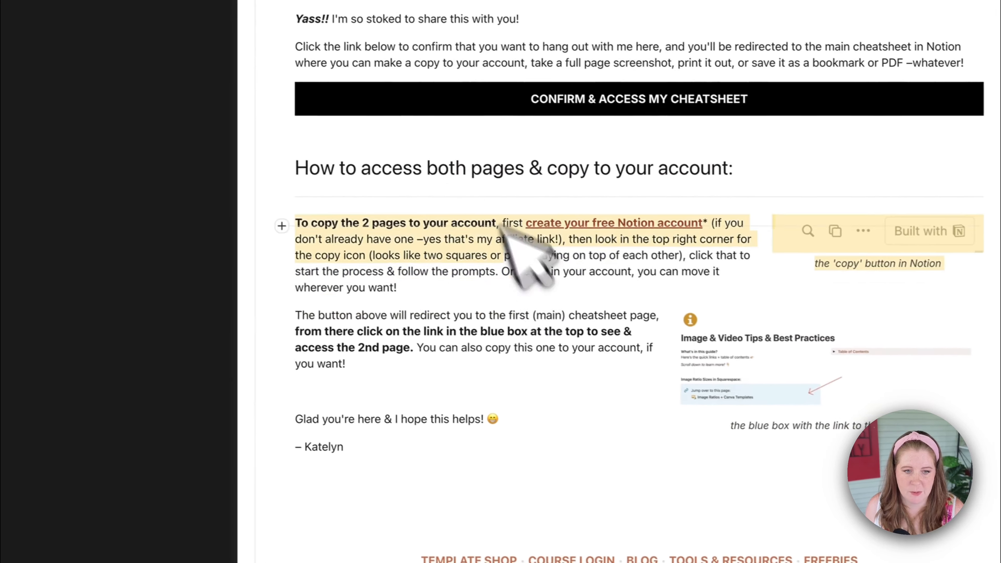
left_click_drag(500, 226, 600, 323)
left_click(593, 331)
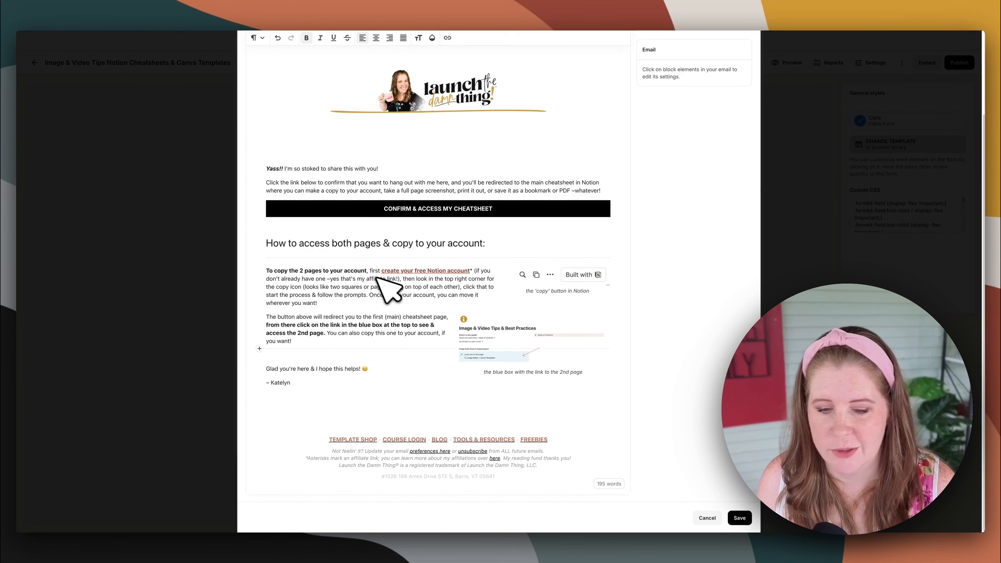
left_click(359, 281)
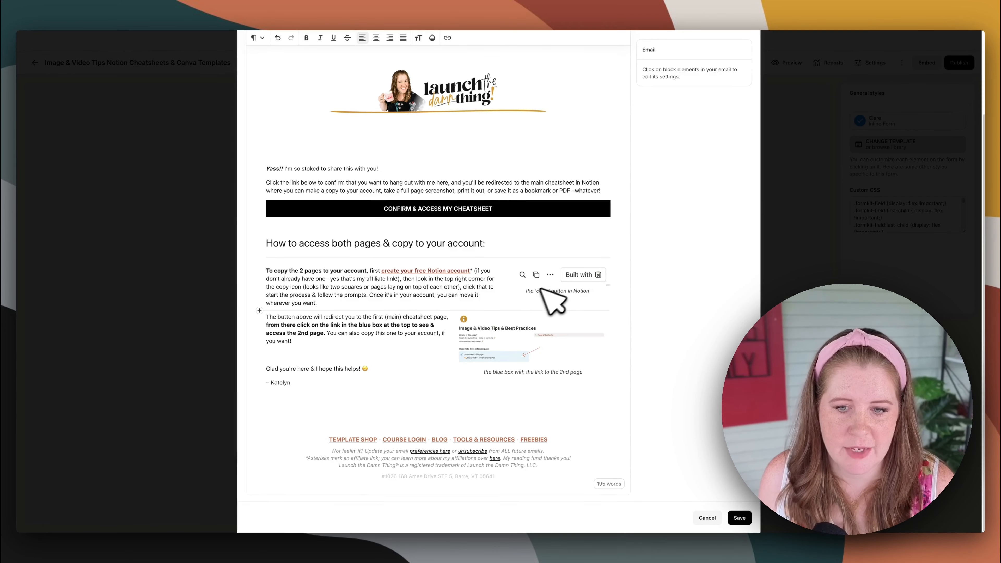
- Review the subject line of the cheatsheet form's incentive email and close the email editor
scroll(512, 374, "up", 3)
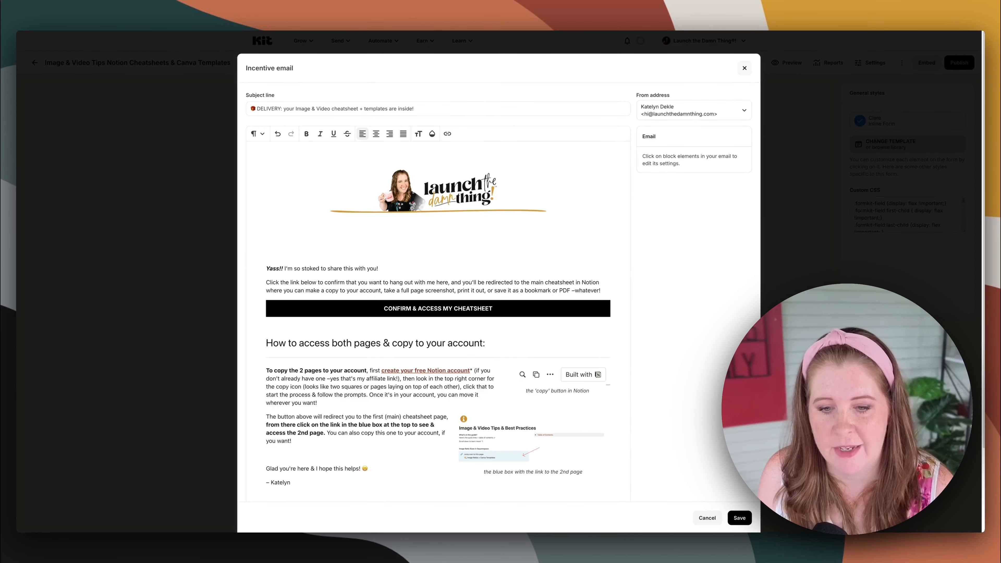
left_click(746, 70)
left_click(475, 255)
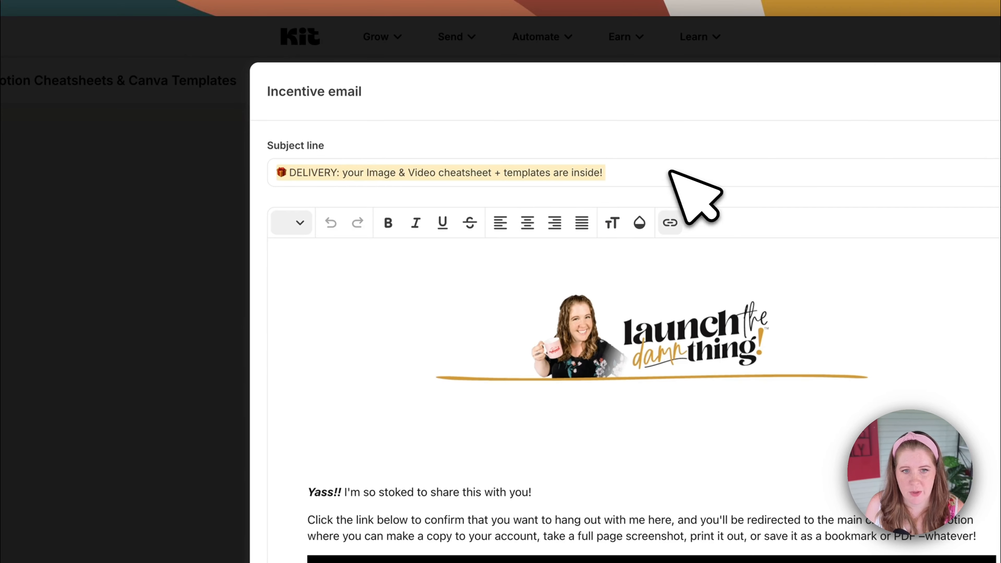
left_click(657, 92)
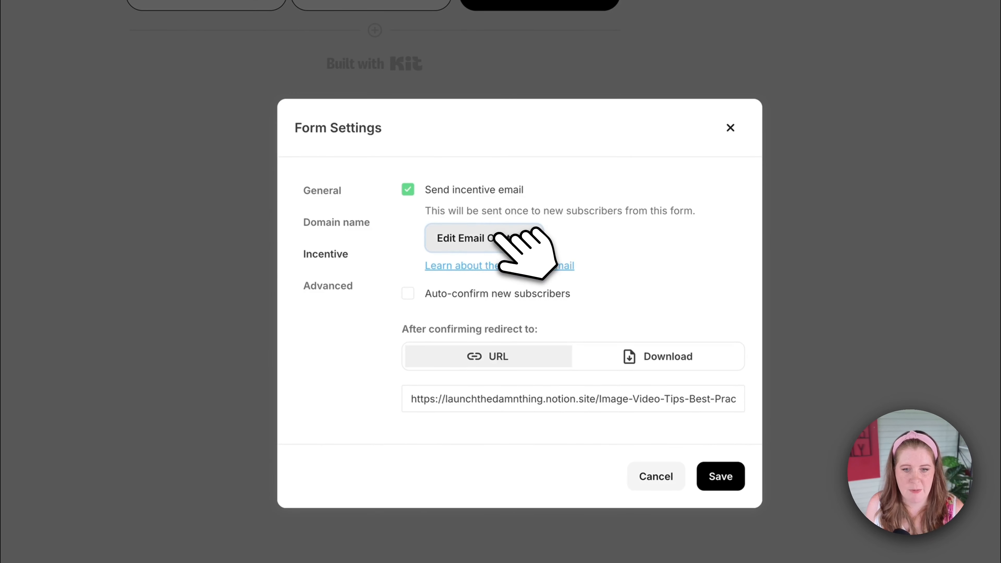
- Examine the cheatsheet form's redirect URL for confirmed subscribers and leave the form editor
left_click_drag(404, 330, 526, 328)
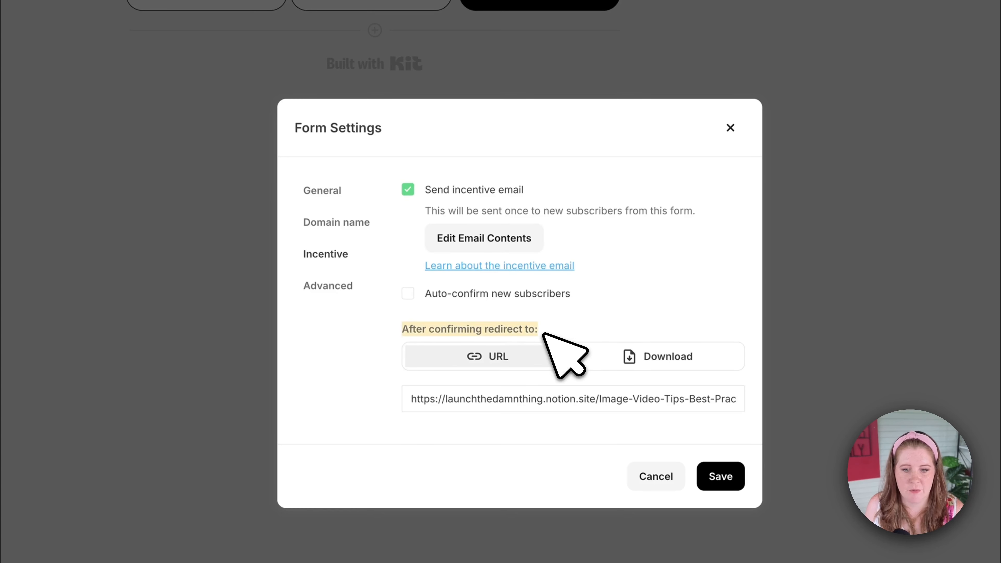
left_click_drag(447, 400, 600, 400)
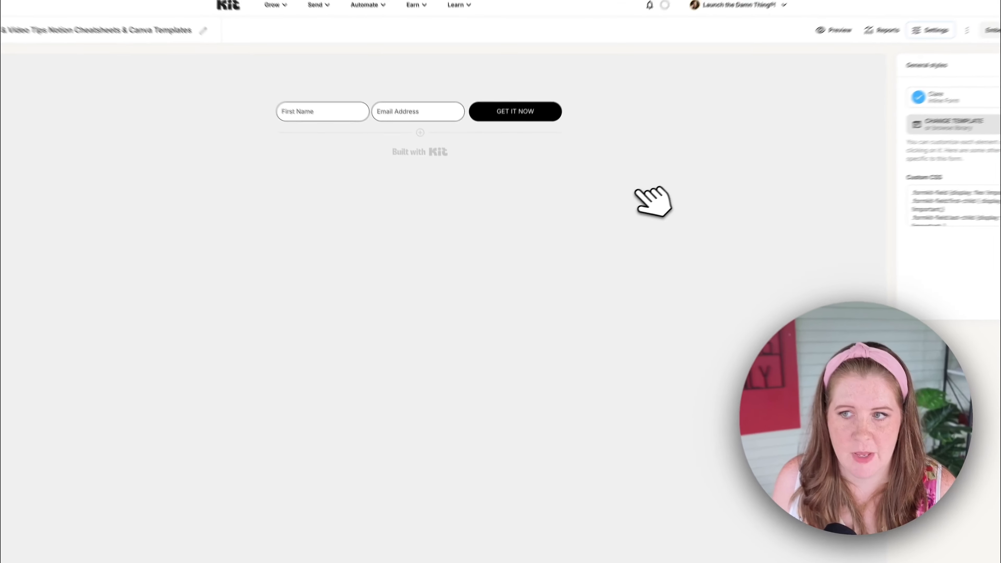
left_click(34, 63)
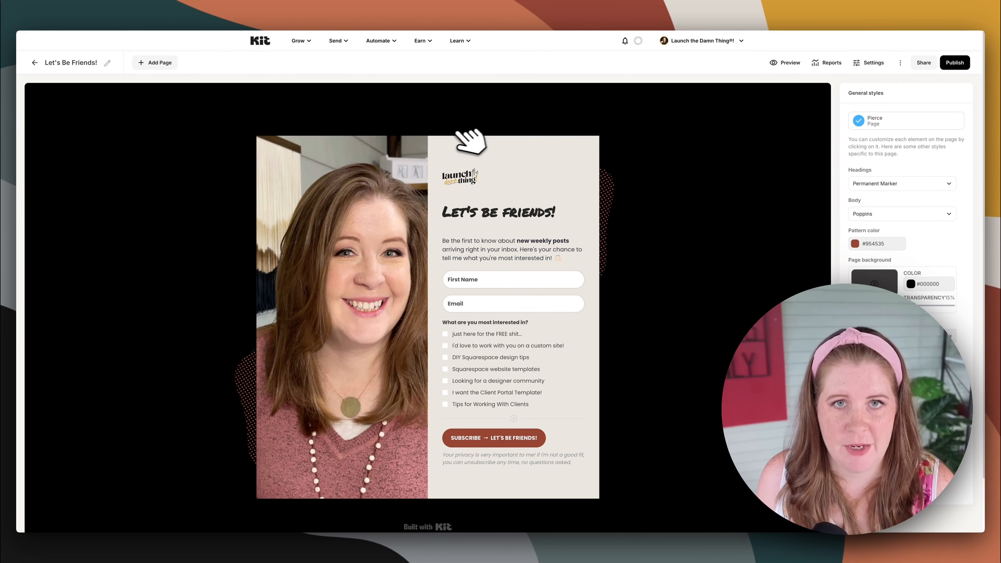
- View the "DIY, Template or Custom Website?" quiz form and footer on the website, and return to the "Let's Be Friends!" landing page in Kit
left_click(936, 3)
scroll(633, 315, "down", 1)
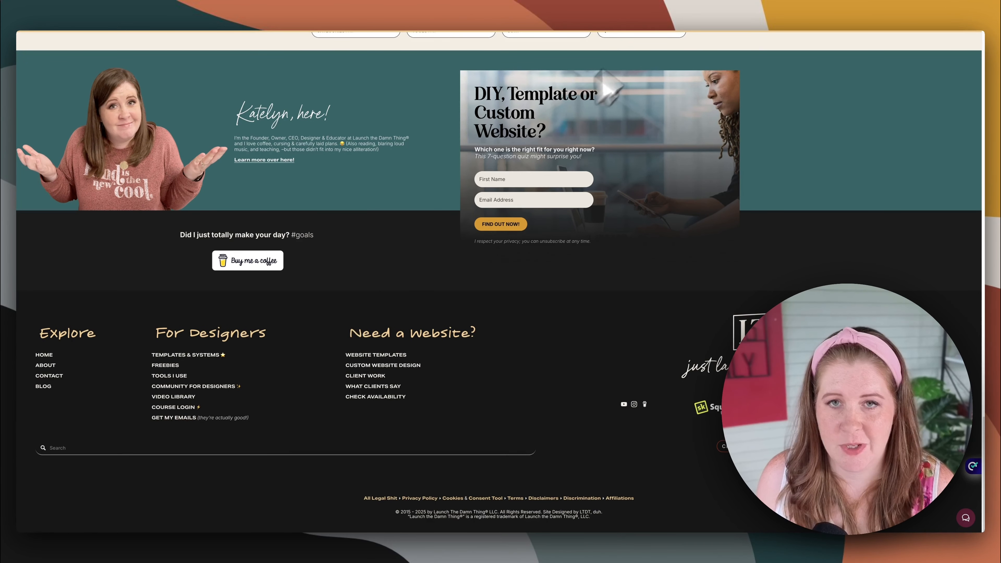
left_click(652, 23)
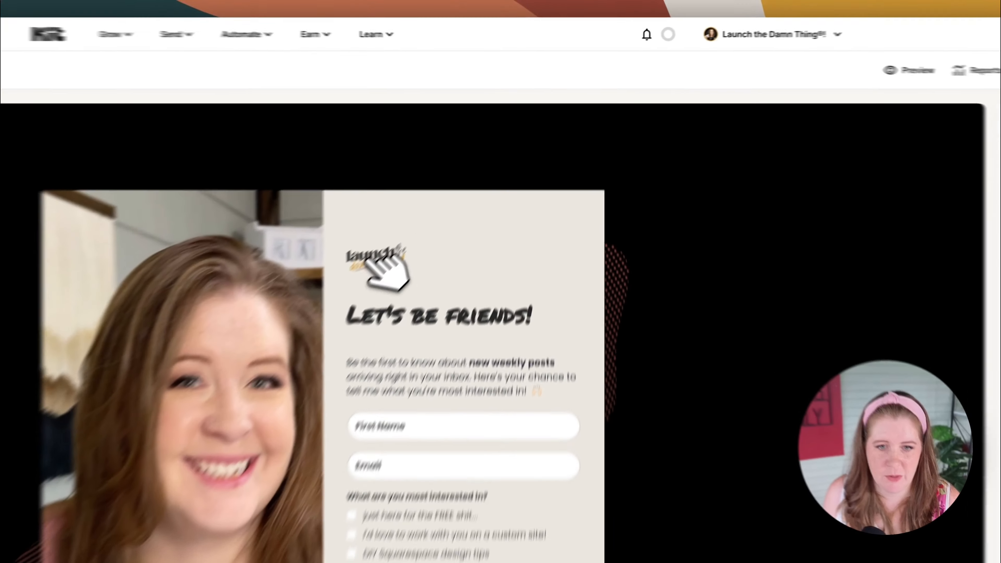
- Examine the "Let's Be Friends!" landing page's intro text, name and email fields, interest checkboxes and privacy disclaimer
left_click(509, 242)
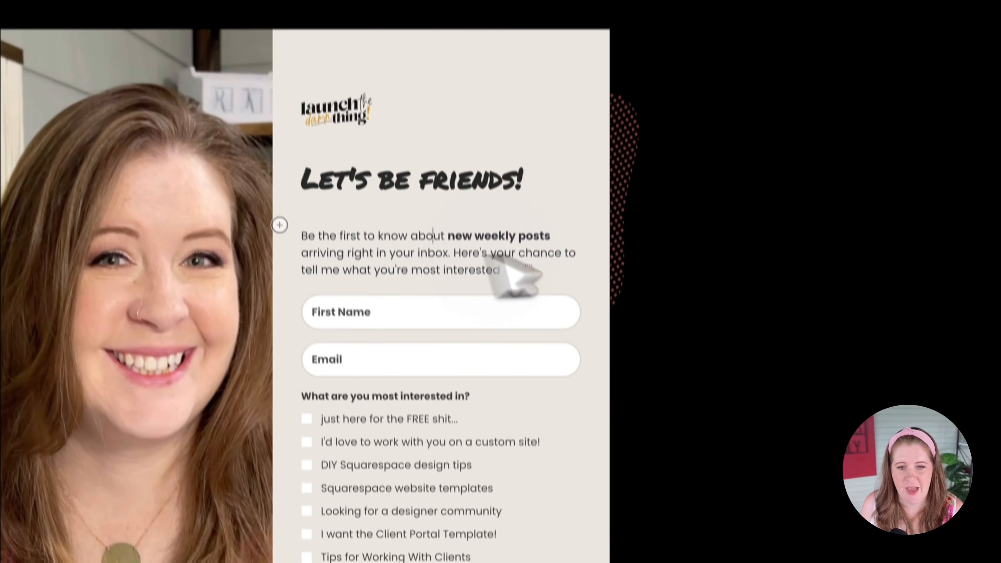
left_click_drag(563, 258, 548, 256)
left_click_drag(511, 229, 443, 193)
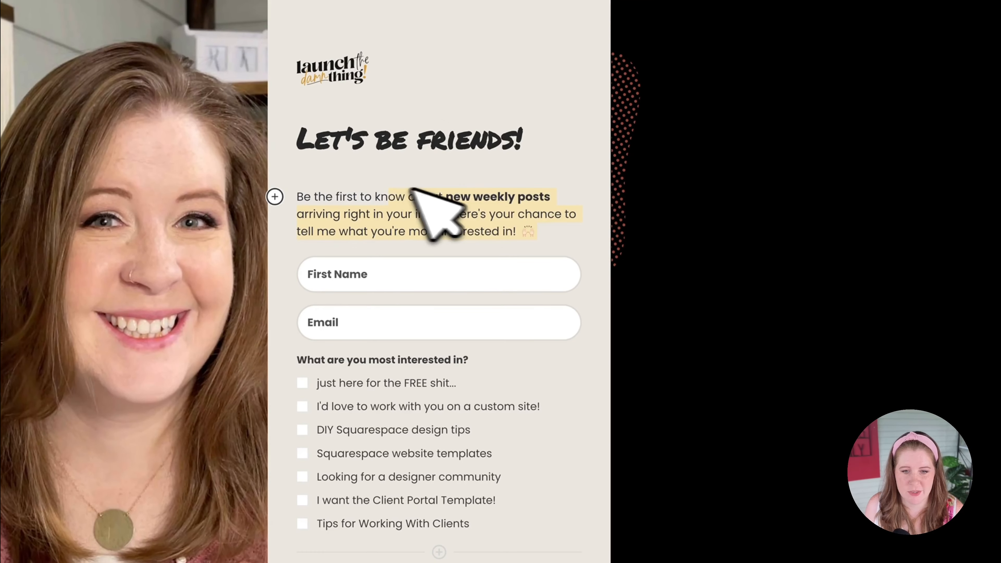
left_click(719, 152)
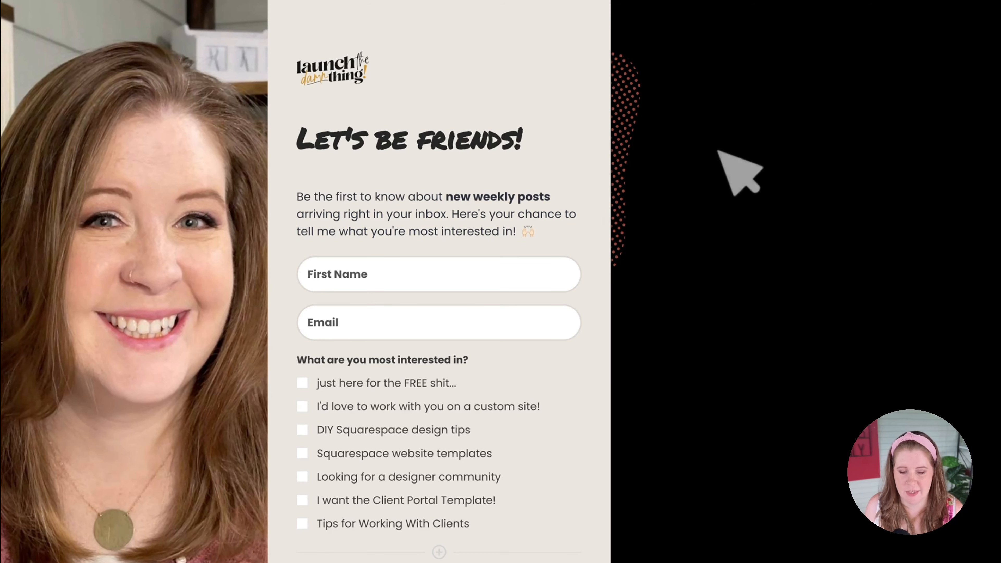
left_click(400, 281)
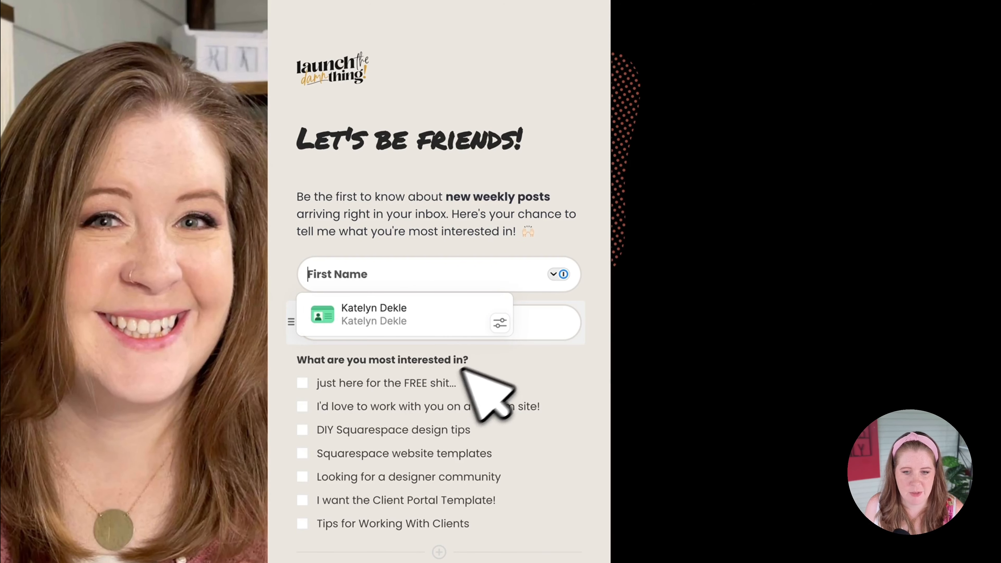
left_click(453, 381)
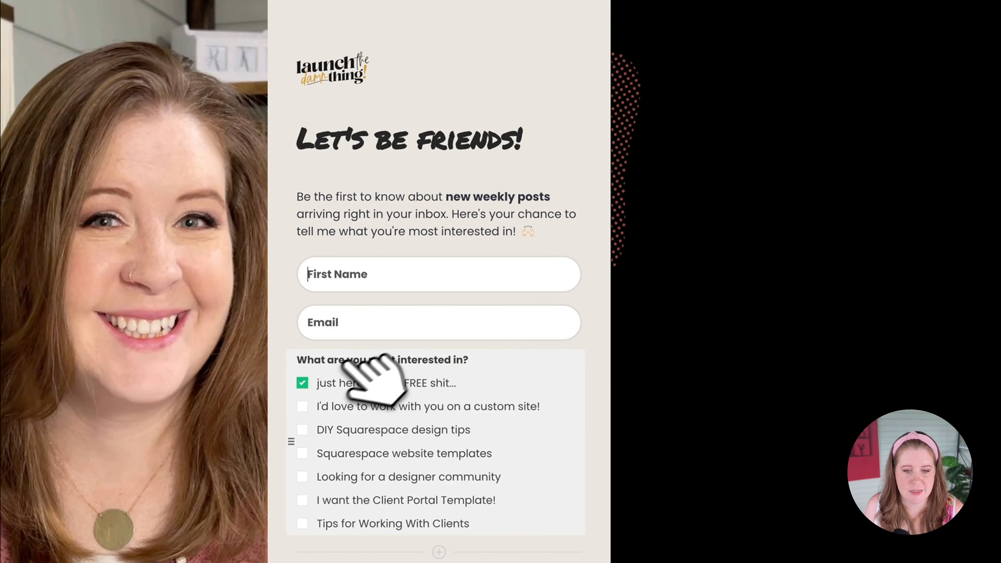
left_click(311, 382)
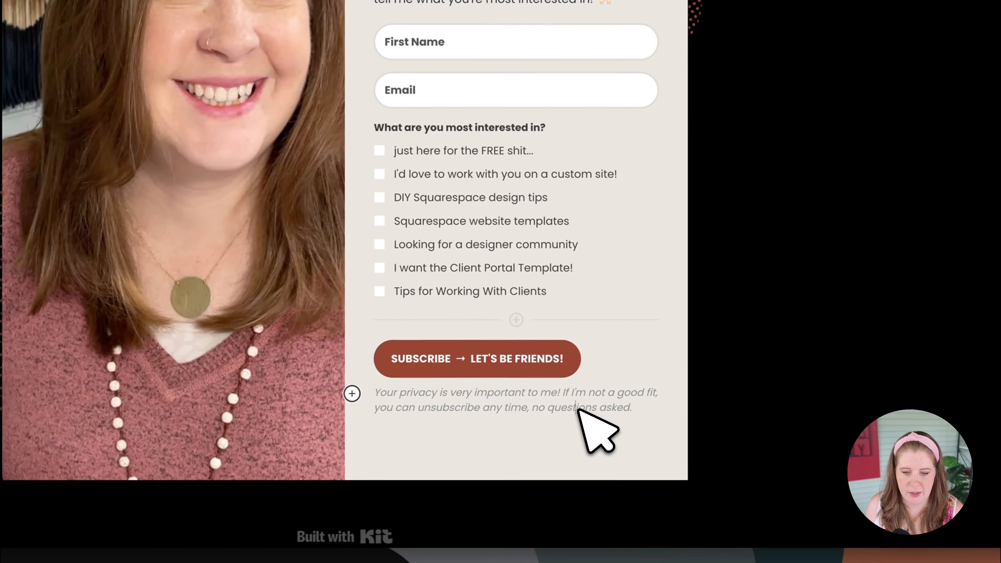
left_click_drag(593, 403, 404, 419)
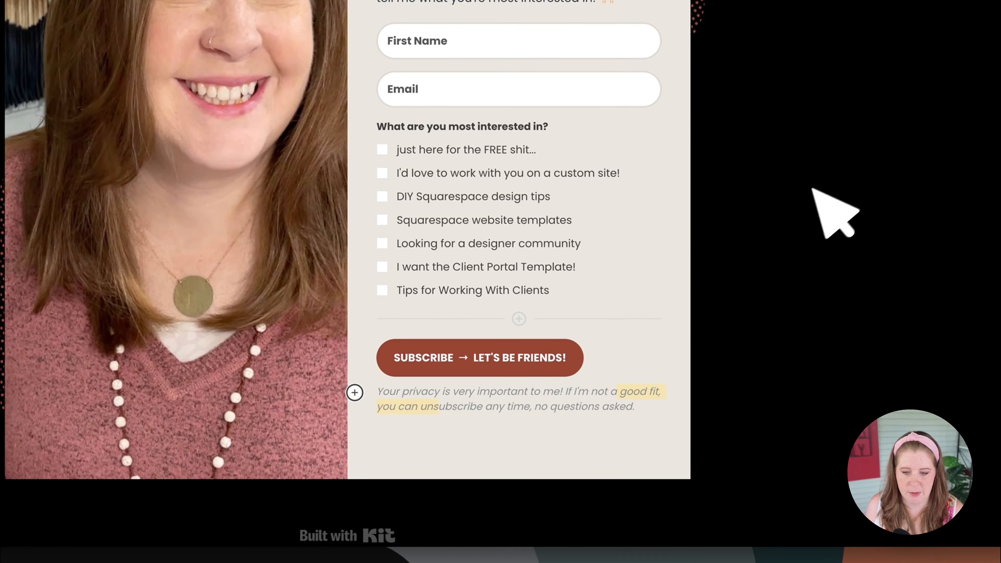
left_click(726, 234)
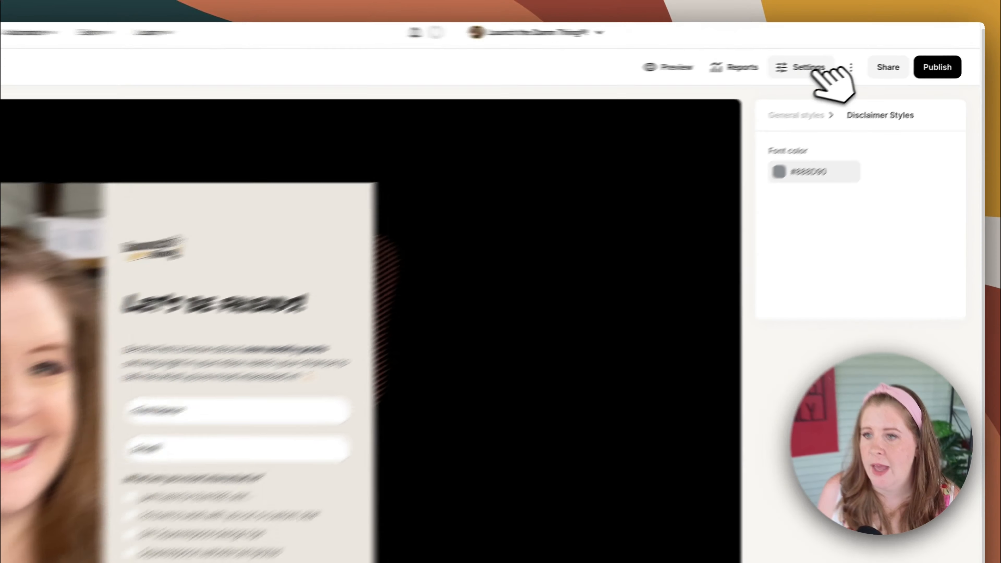
- Review the landing page's success message and its incentive email's body, confirmation button and subject line, and close the email
left_click(872, 63)
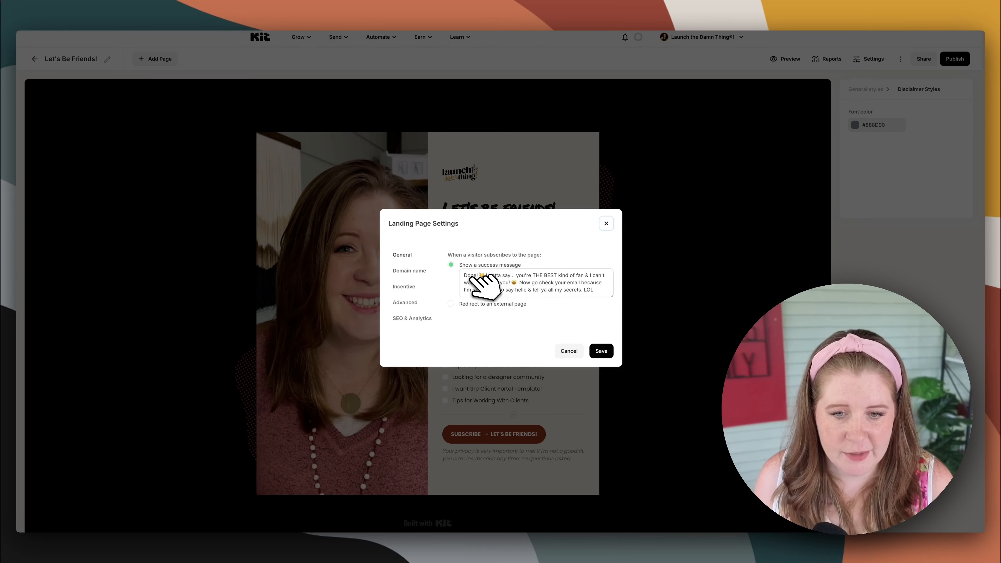
left_click(404, 285)
left_click(487, 255)
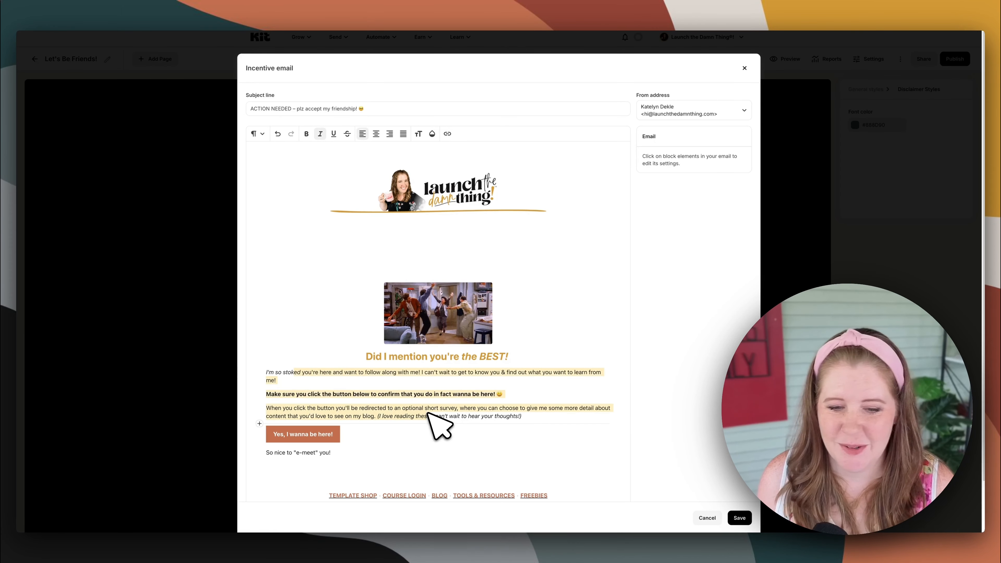
left_click(318, 431)
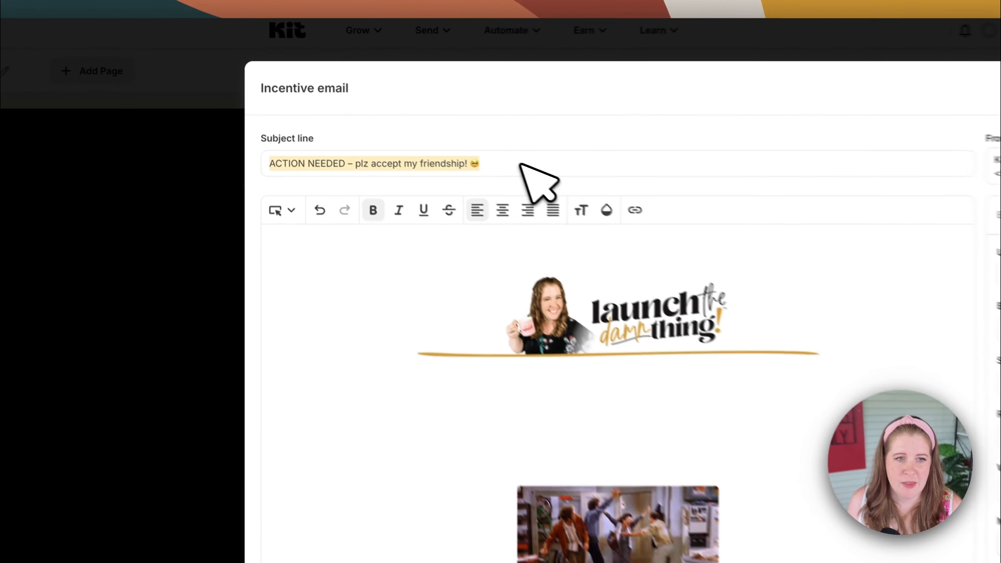
left_click(321, 163)
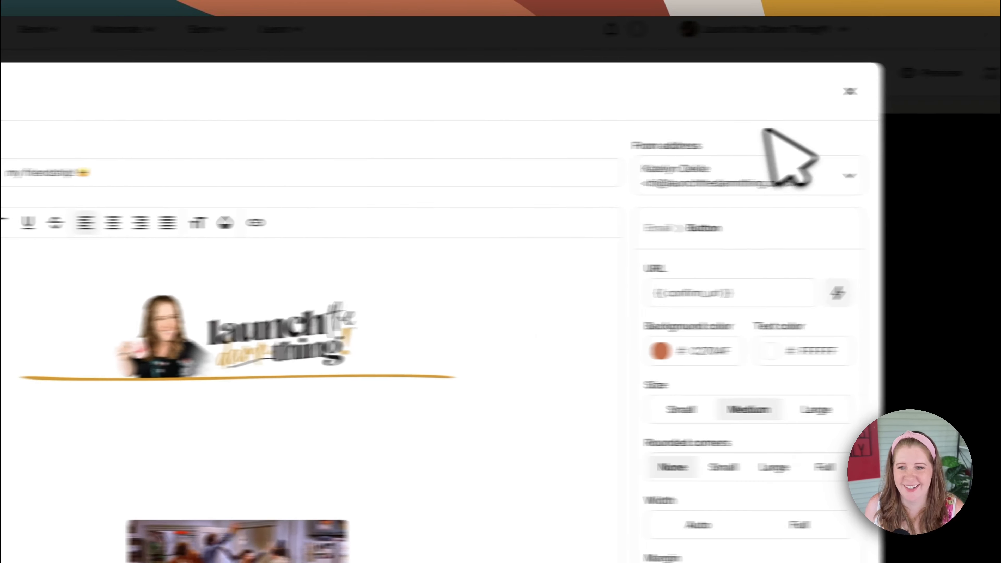
left_click(755, 97)
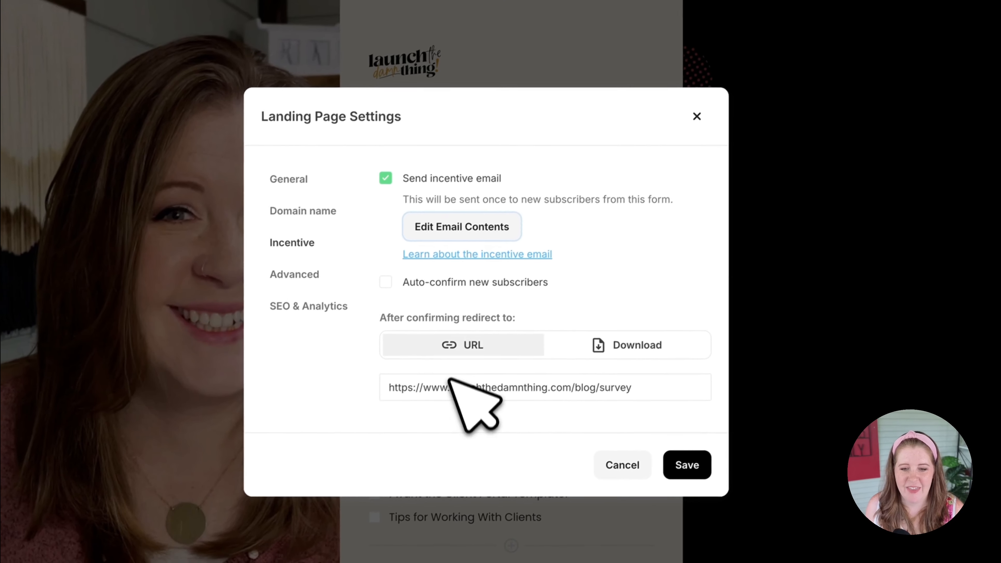
- Examine the survey page URL that landing page subscribers are redirected to after confirming
left_click(444, 384)
left_click_drag(445, 384, 561, 386)
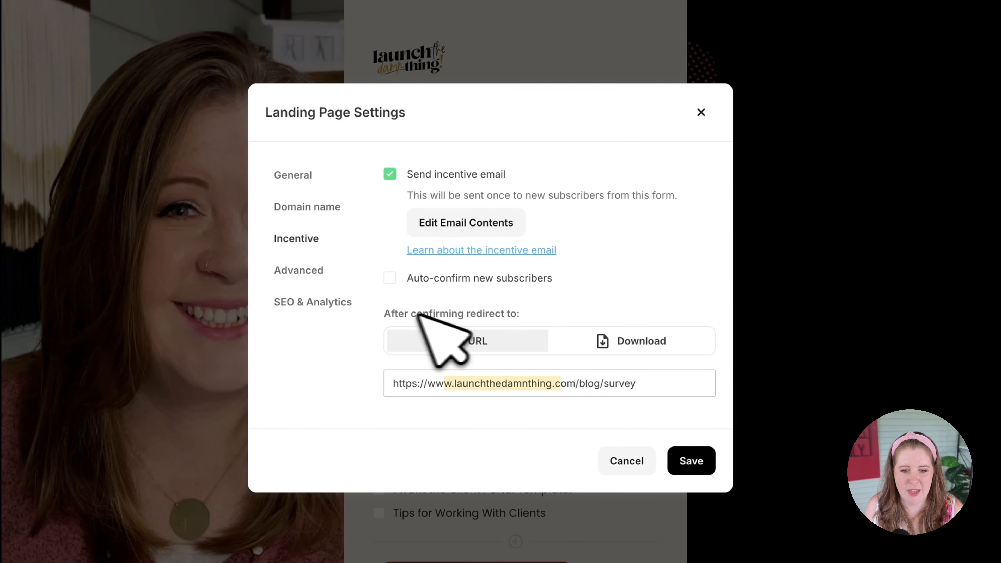
left_click_drag(412, 378, 634, 395)
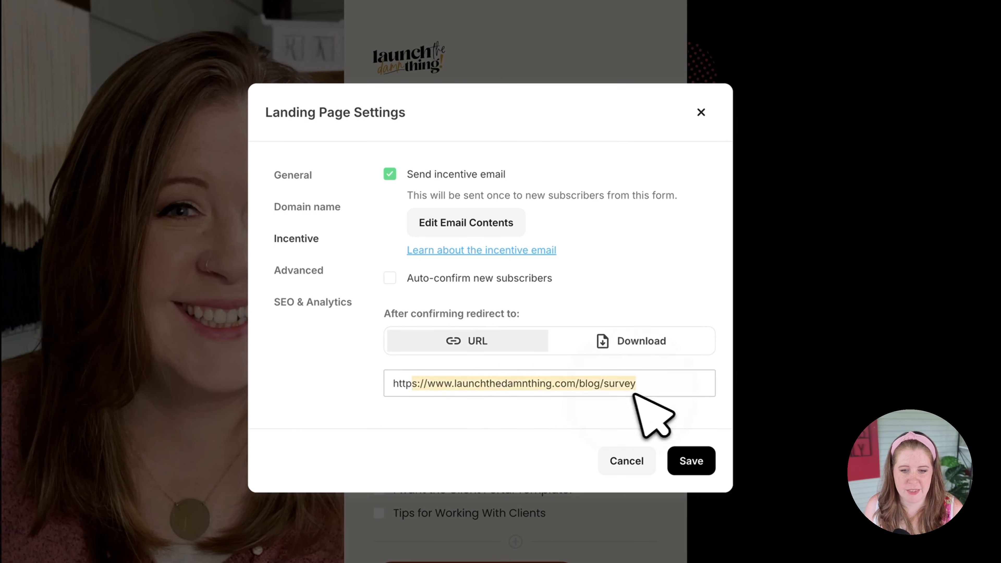
left_click(644, 389)
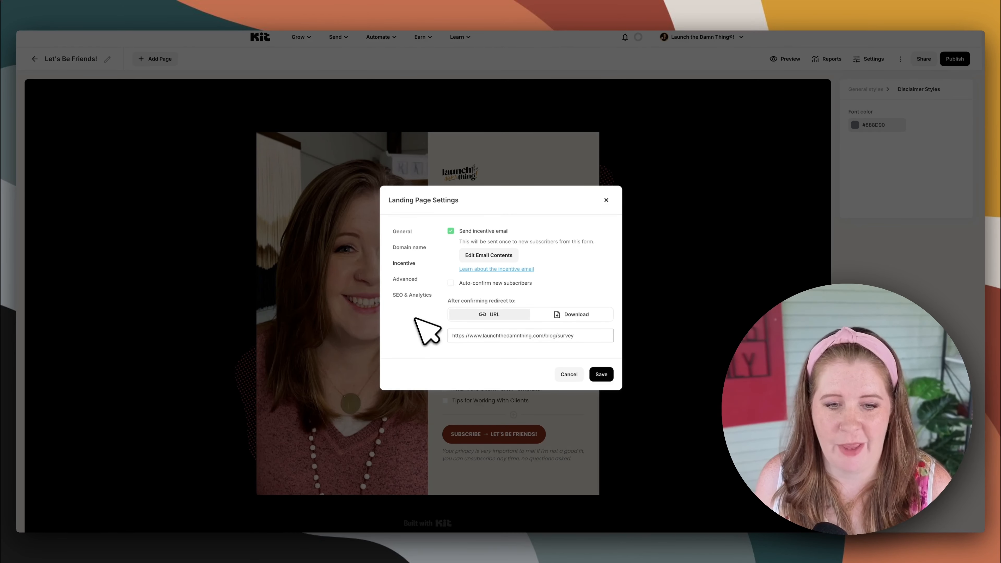
- Review the landing page's Advanced and SEO & Analytics settings, including the Fathom integration, and save the settings
left_click(407, 278)
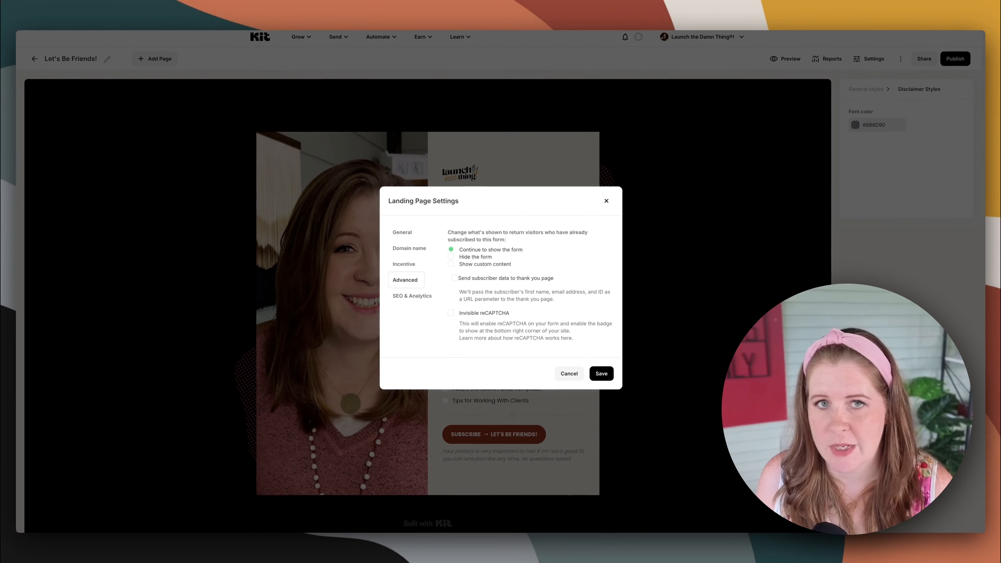
left_click(413, 296)
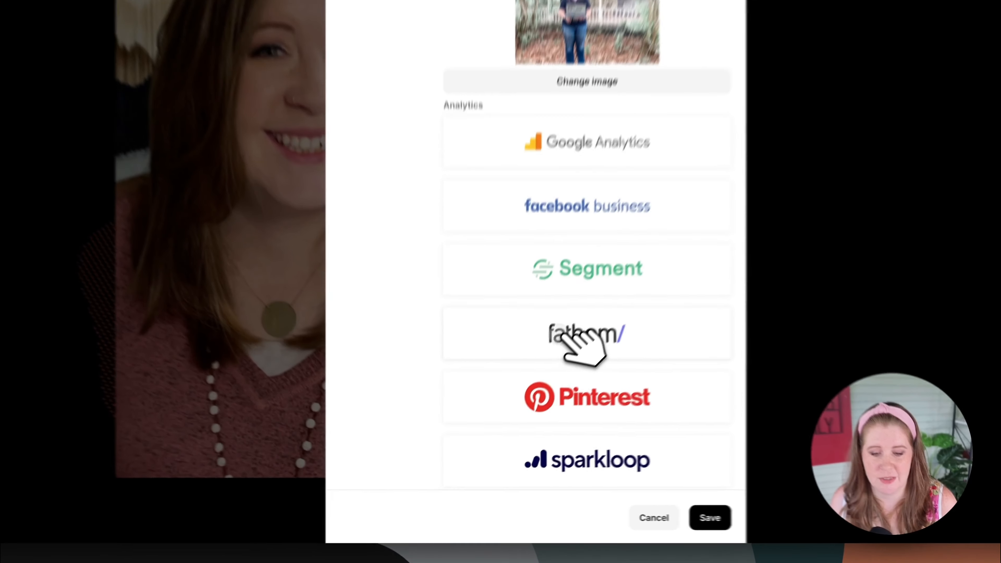
left_click(528, 412)
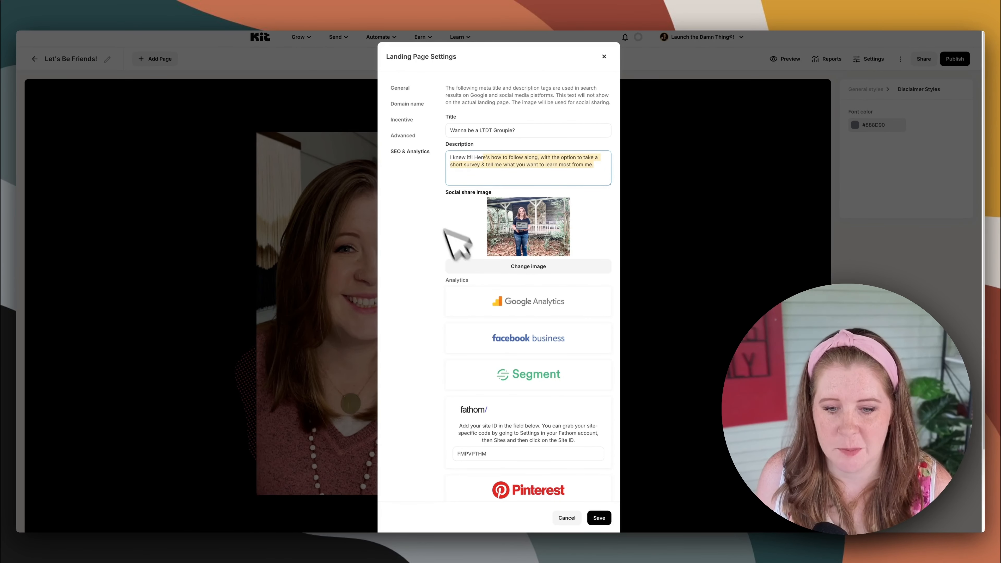
scroll(503, 447, "down", 3)
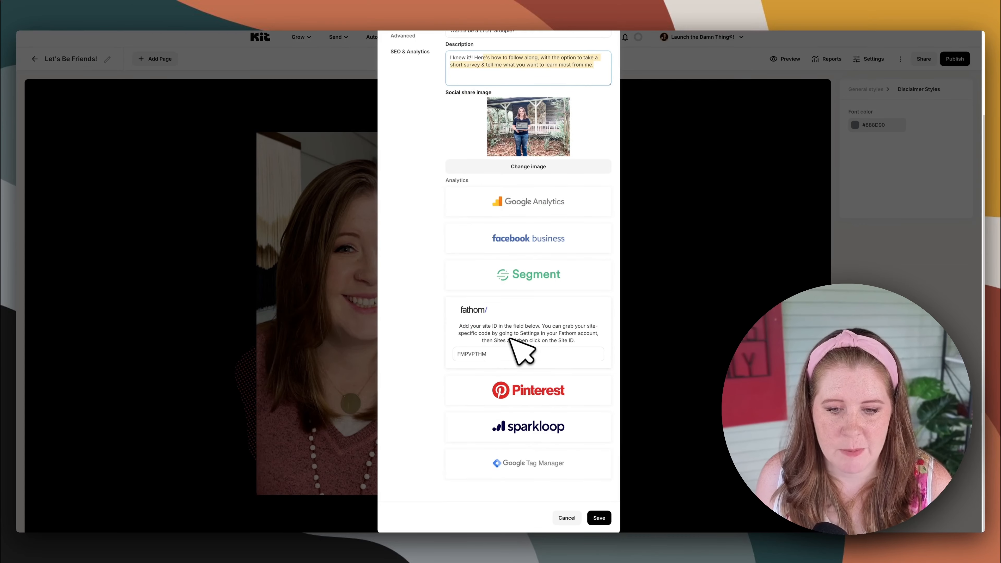
left_click(597, 518)
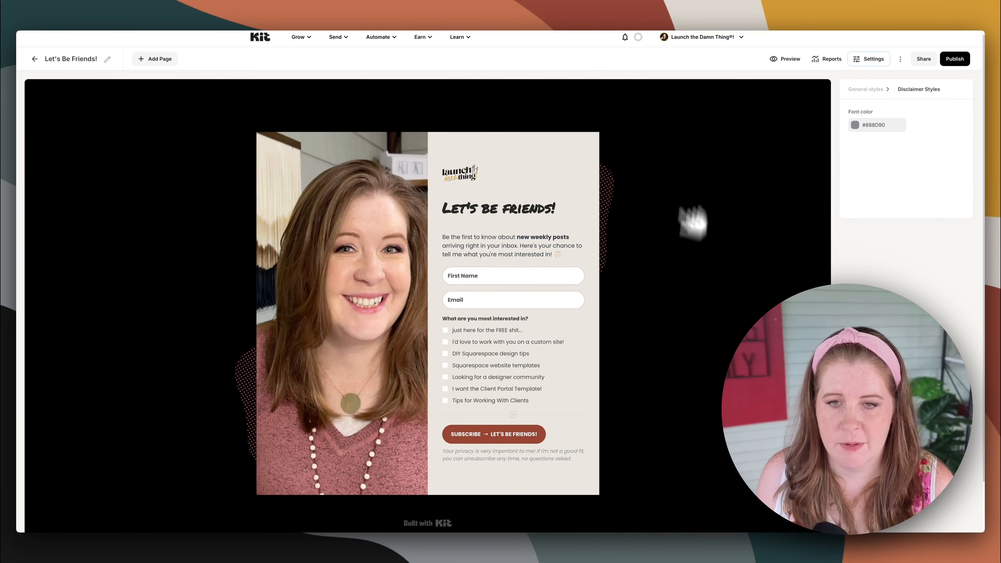